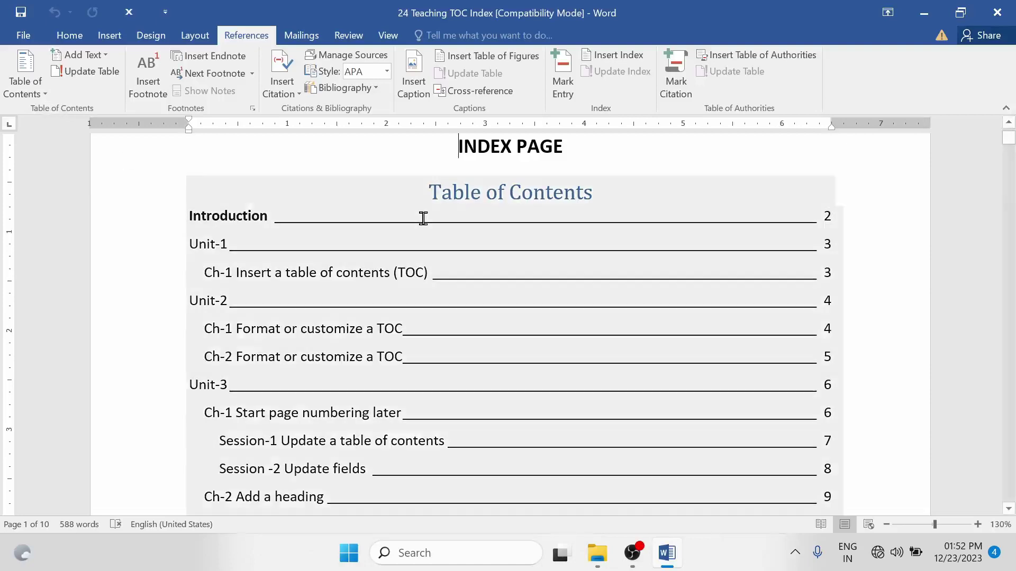
Examine the finished document's table of contents and compare its page numbers with the unit and chapter headings on the following pages.
scroll(465, 303, "down", 10)
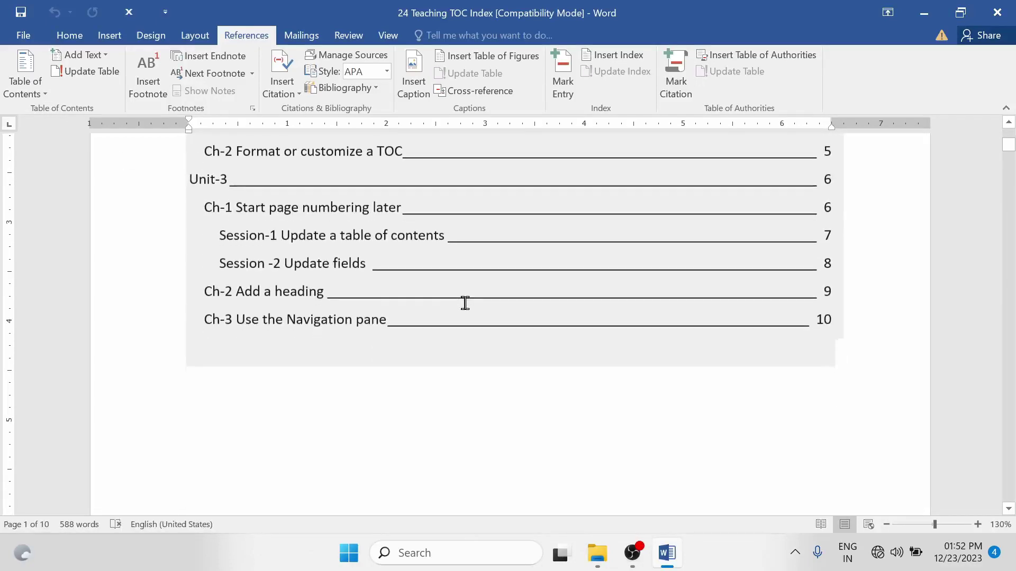
scroll(465, 303, "down", 10)
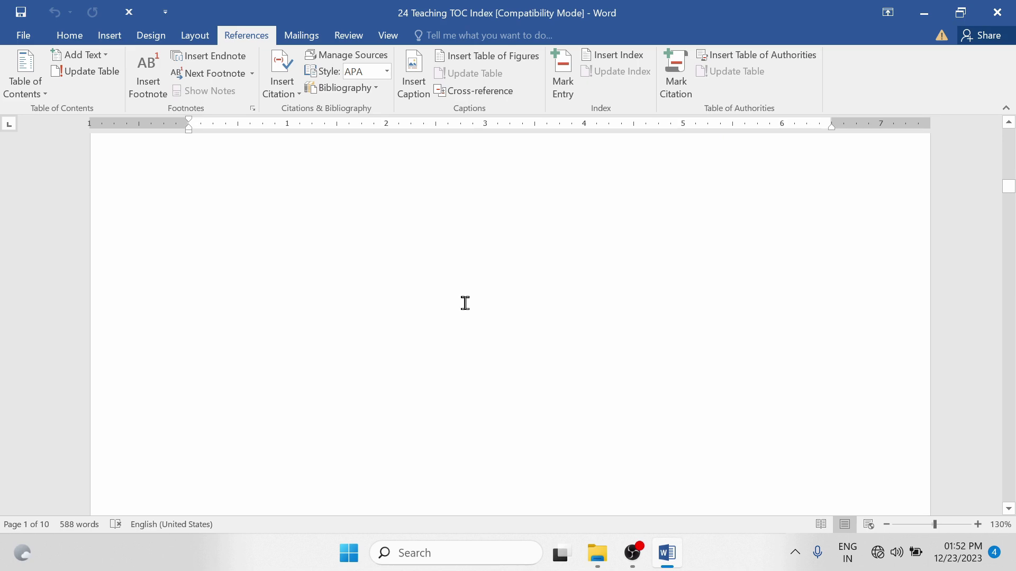
scroll(465, 302, "down", 3)
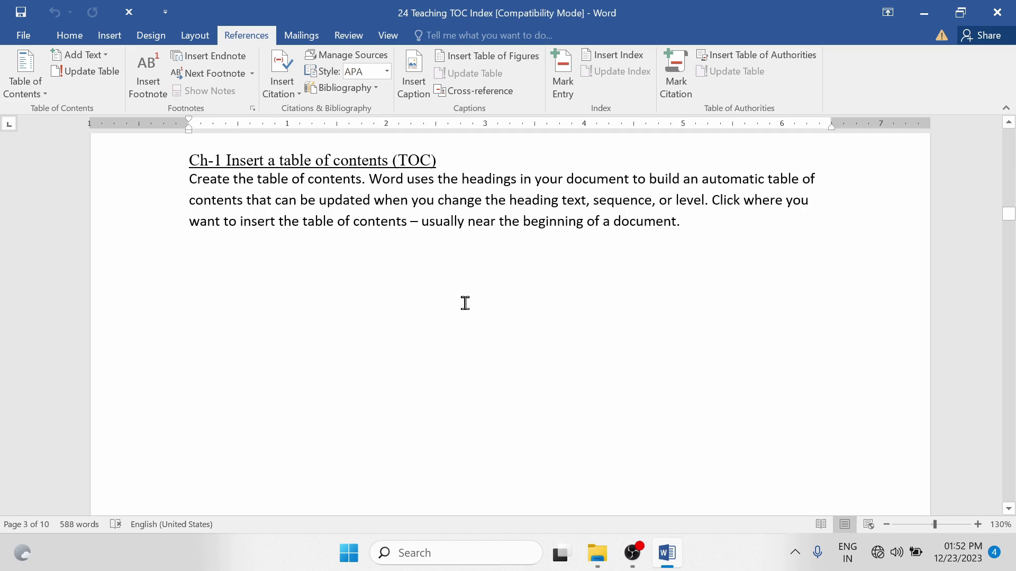
scroll(465, 302, "down", 10)
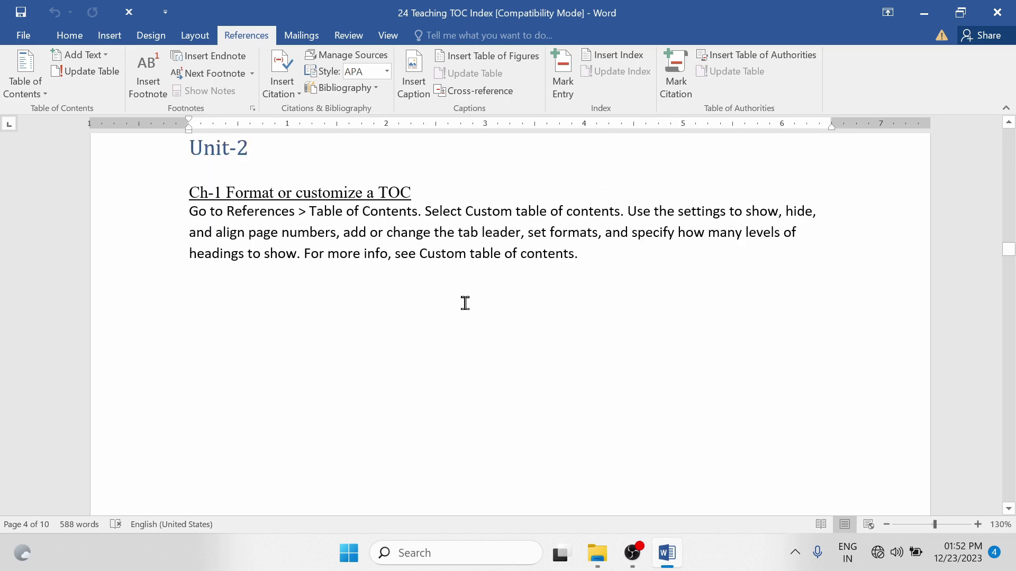
scroll(465, 302, "up", 8)
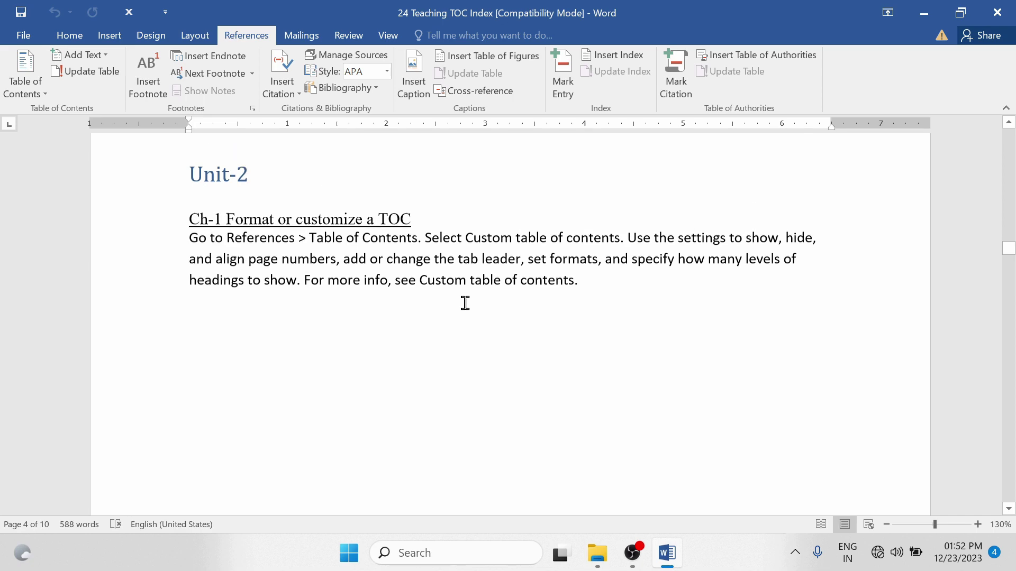
key("ctrl+Home")
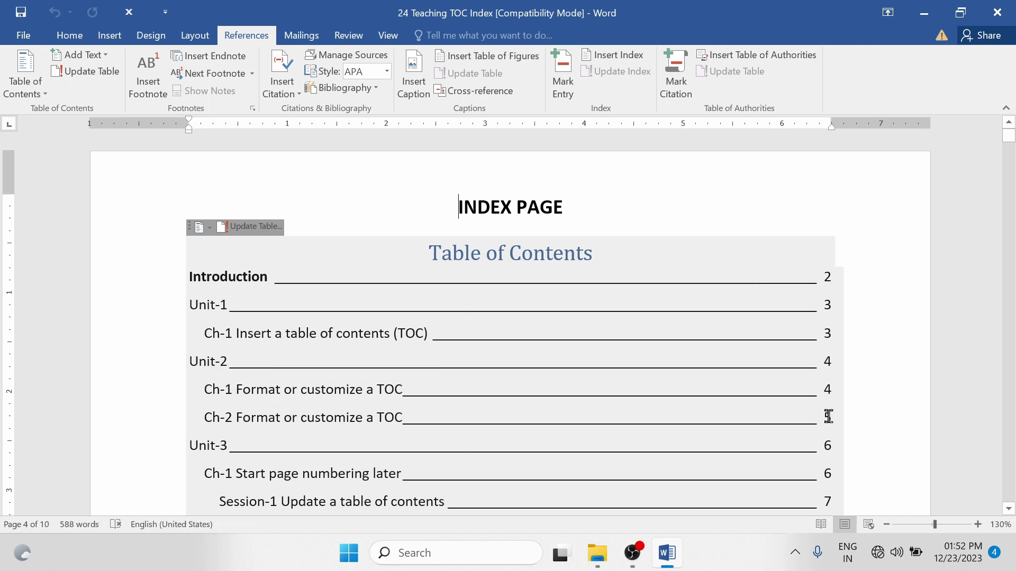
scroll(537, 392, "down", 10)
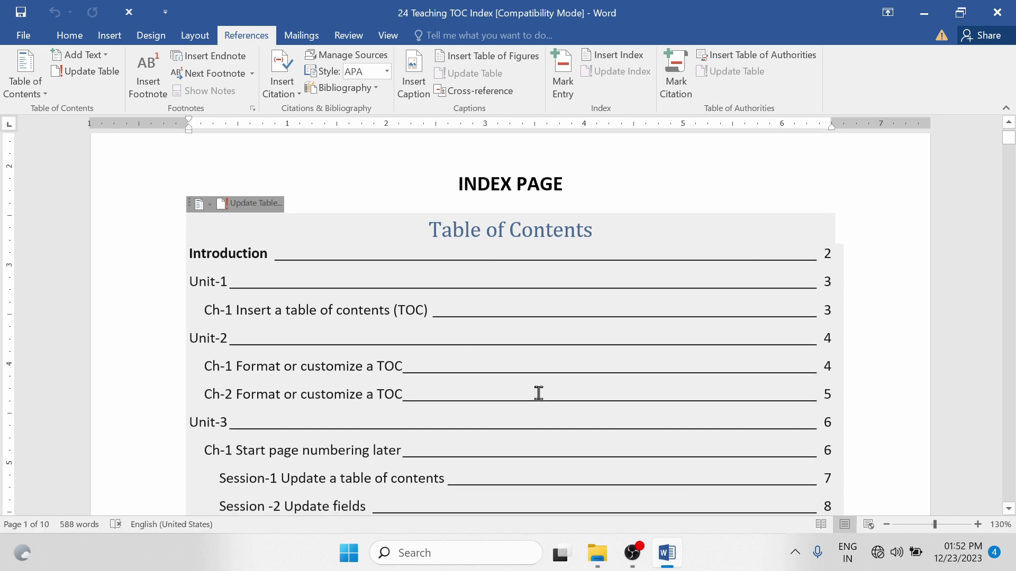
scroll(539, 393, "down", 5)
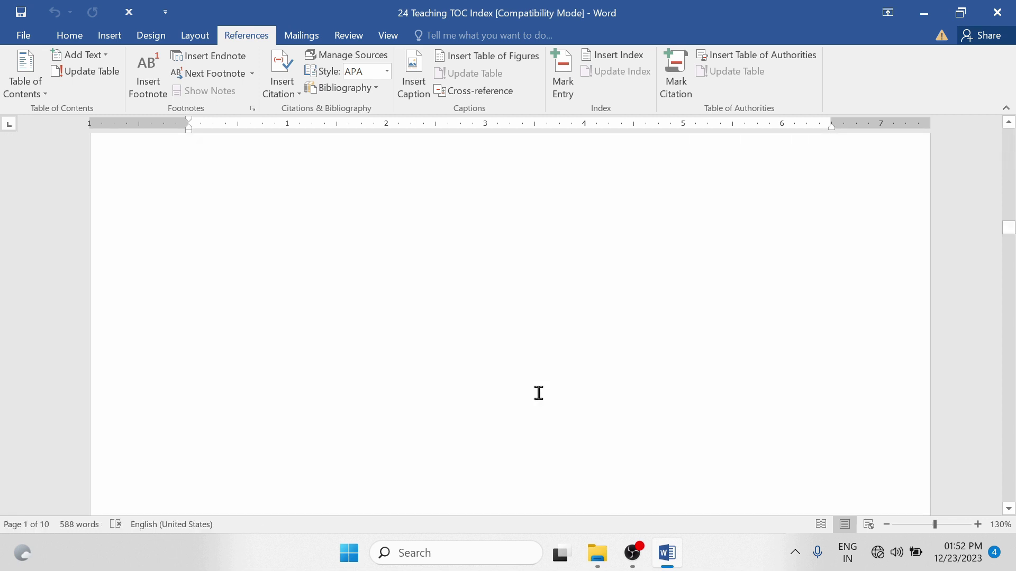
scroll(538, 393, "down", 5)
scroll(539, 392, "down", 3)
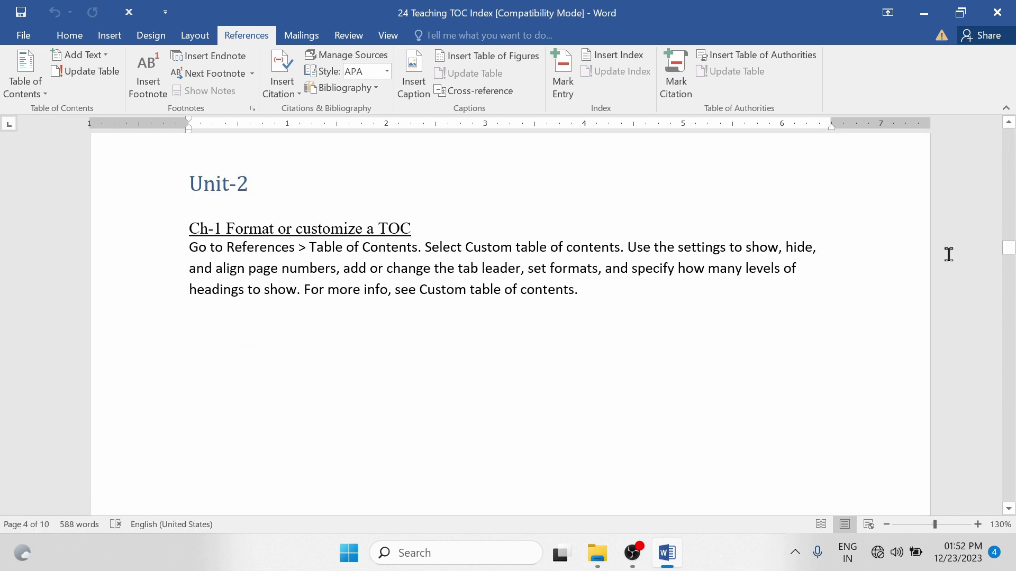
left_click_drag(1011, 259, 1011, 258)
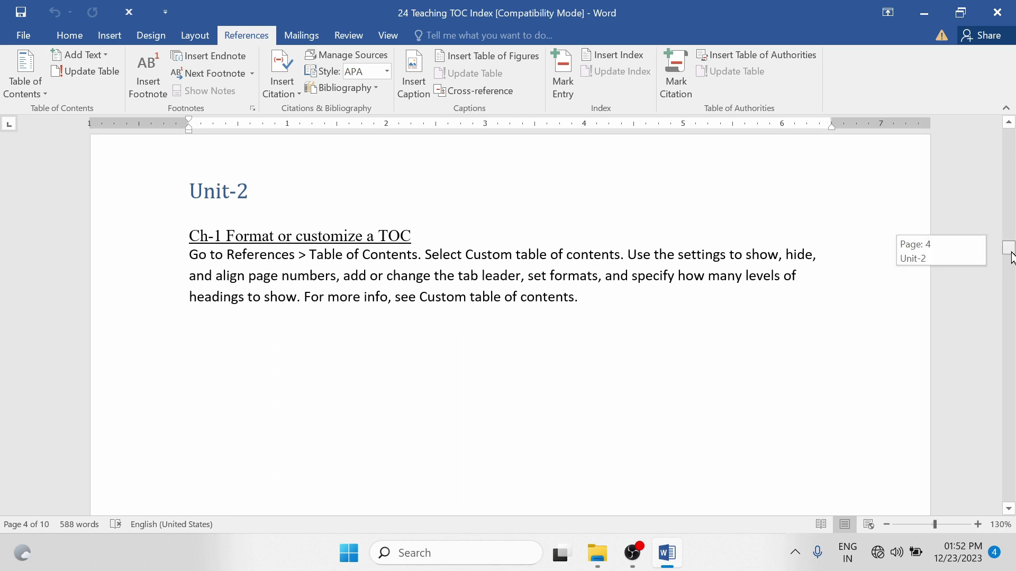
left_click_drag(1011, 258, 1011, 137)
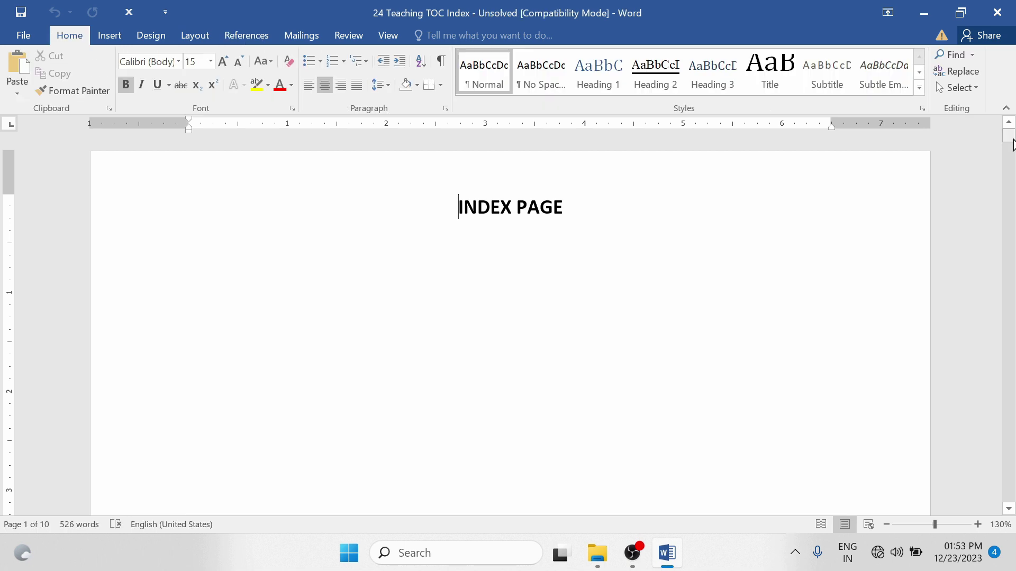
Apply the Heading 1 style to the INTRODUCTION title on page 2 of the unsolved document.
mouse_move(1012, 144)
left_mouse_down()
mouse_move(1012, 318)
mouse_move(1010, 135)
left_mouse_up()
left_click(588, 221)
left_click_drag(1008, 147, 1010, 179)
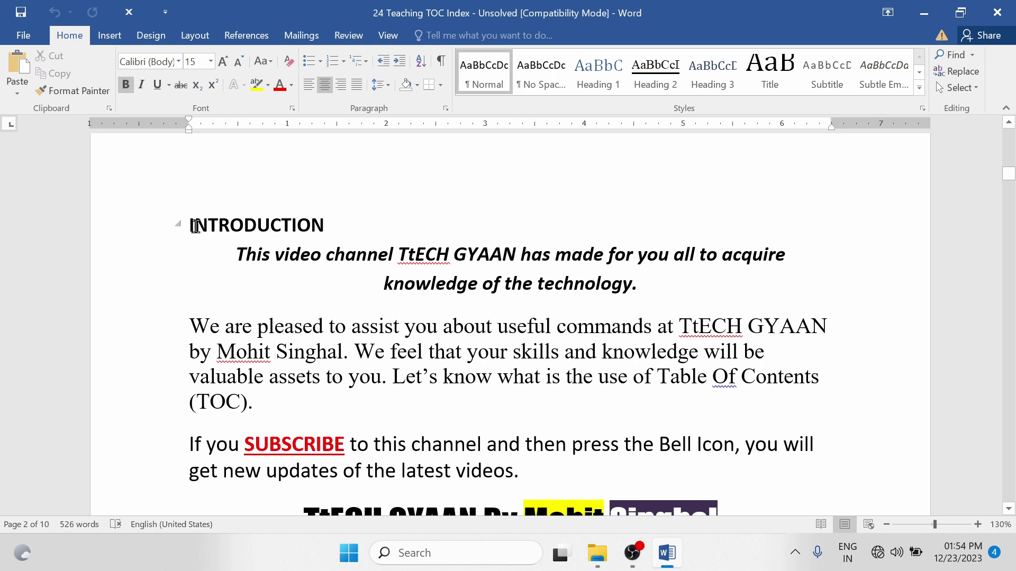
triple_click(191, 223)
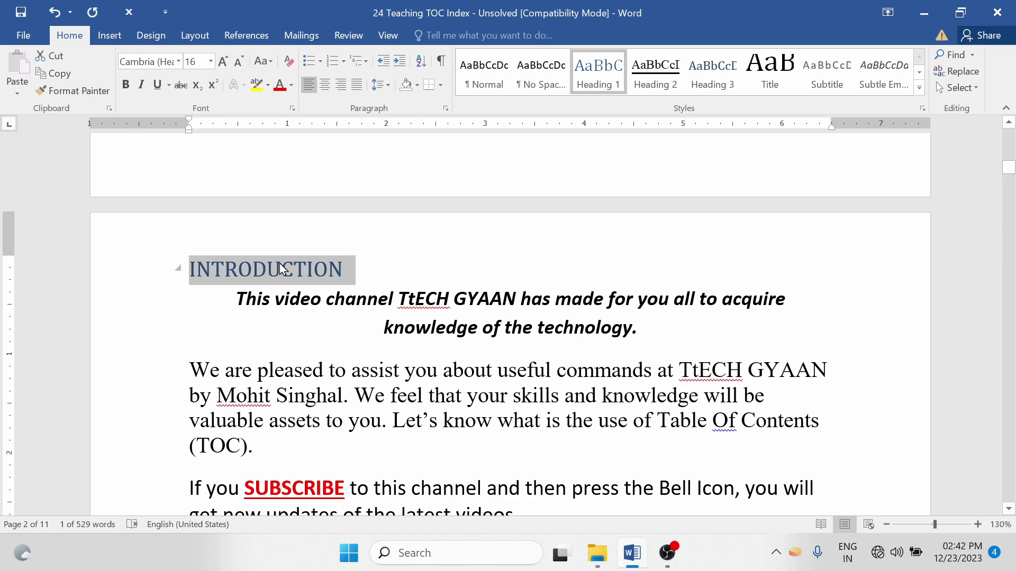
left_click(294, 278)
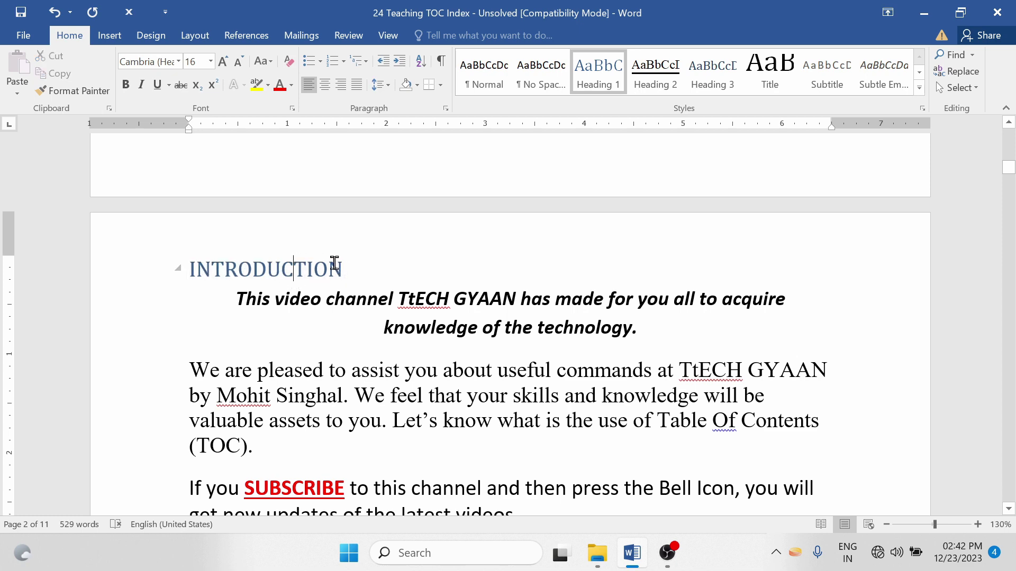
Apply the Heading 1 style to the UNIT-1 title on page 3.
scroll(334, 263, "down", 10)
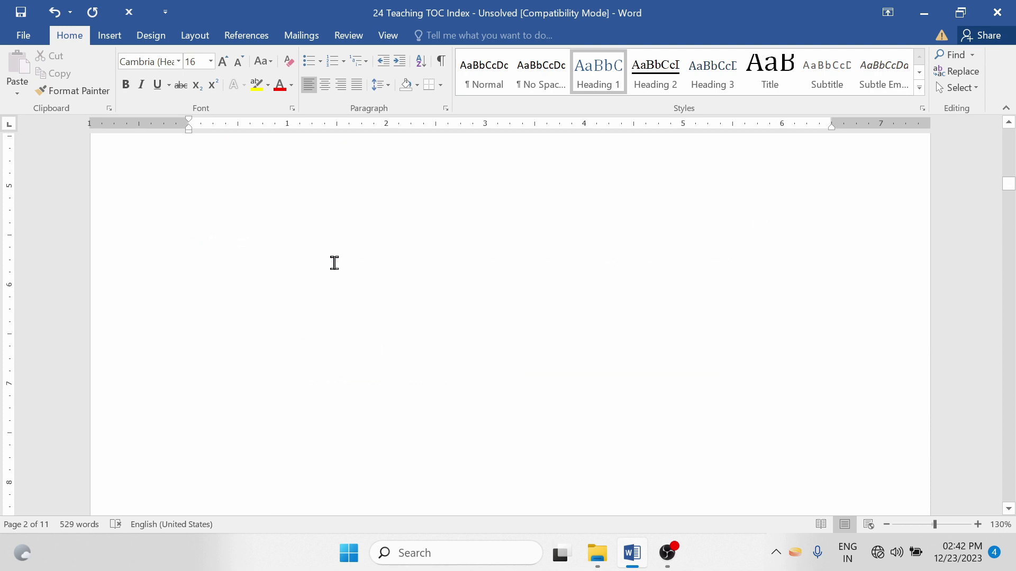
scroll(335, 263, "down", 8)
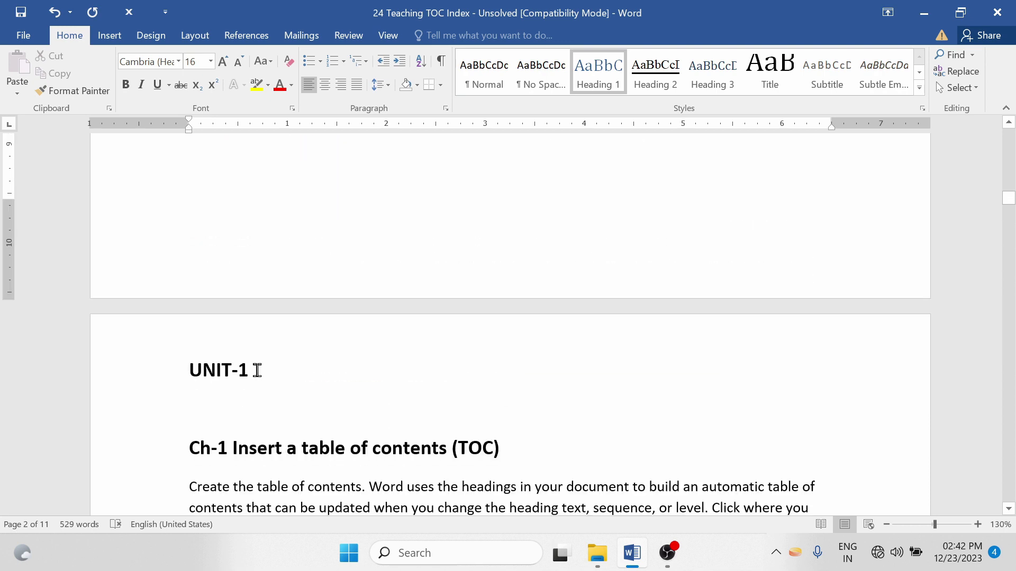
left_click_drag(261, 373, 182, 369)
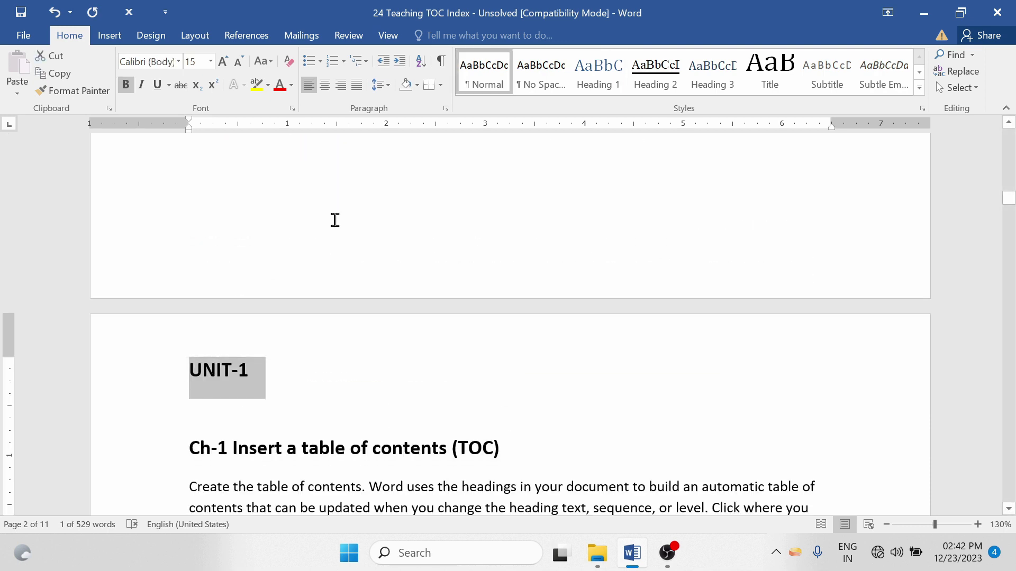
left_click(605, 85)
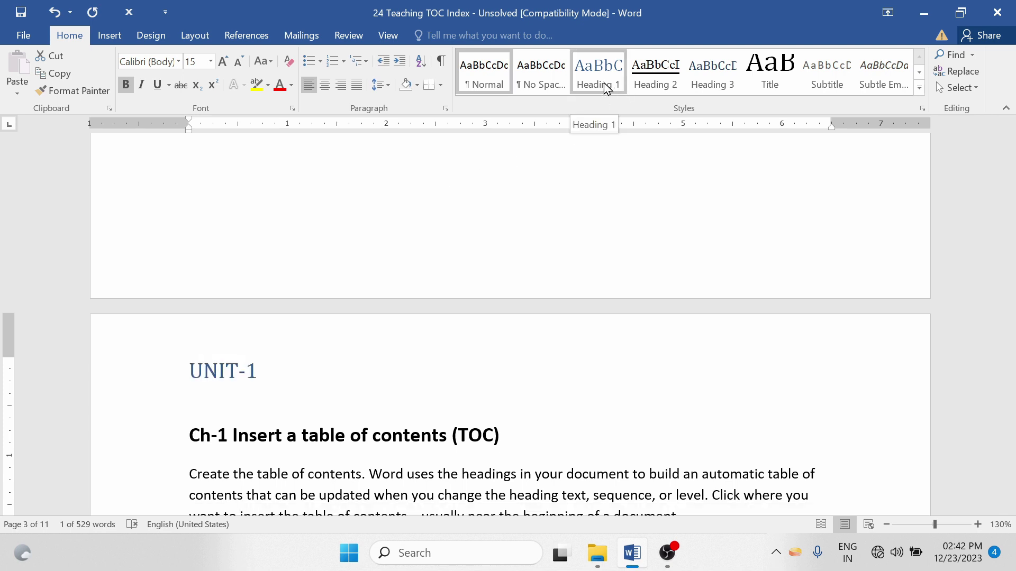
left_click(280, 370)
Add the "Ch-1 Insert a table of contents (TOC)" heading to the table of contents as Level 2 and check its assigned style and level.
scroll(336, 367, "down", 1)
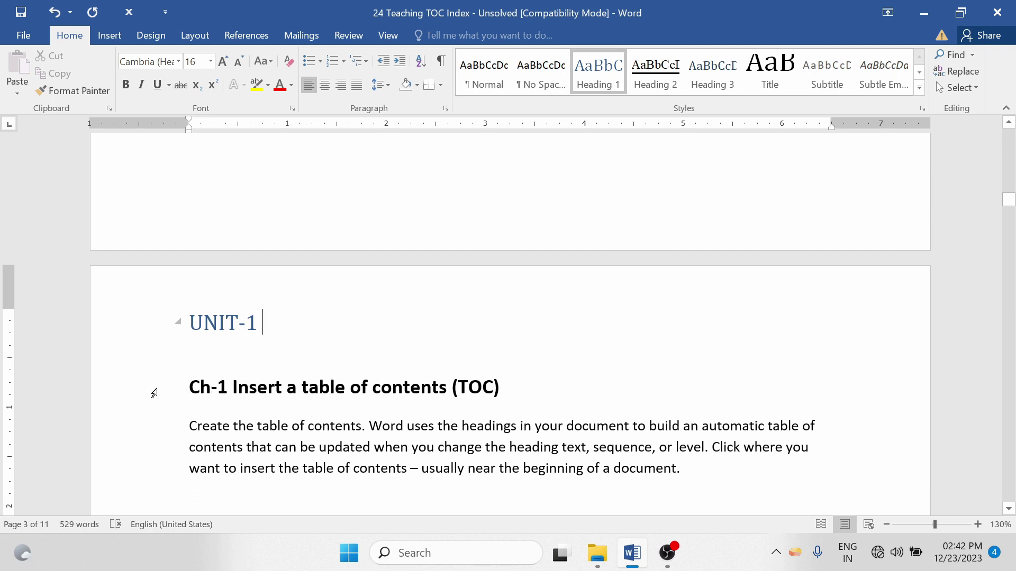
left_click(162, 393)
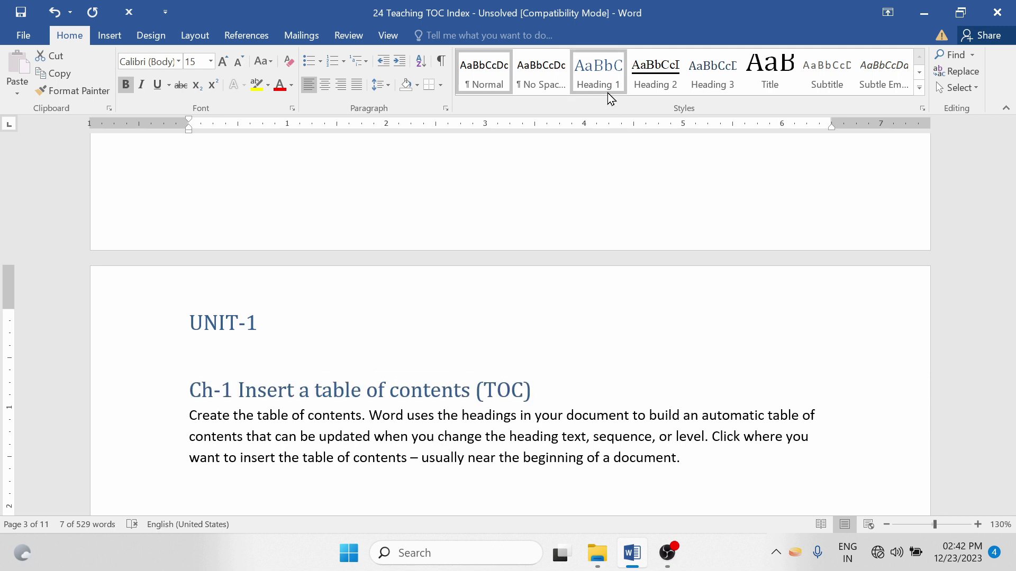
left_click(652, 95)
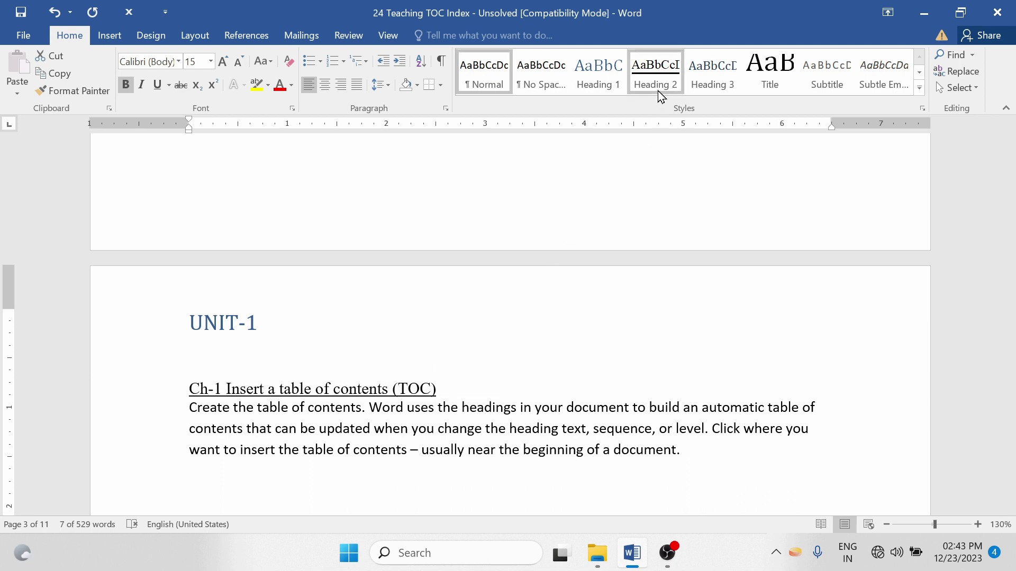
left_click(230, 36)
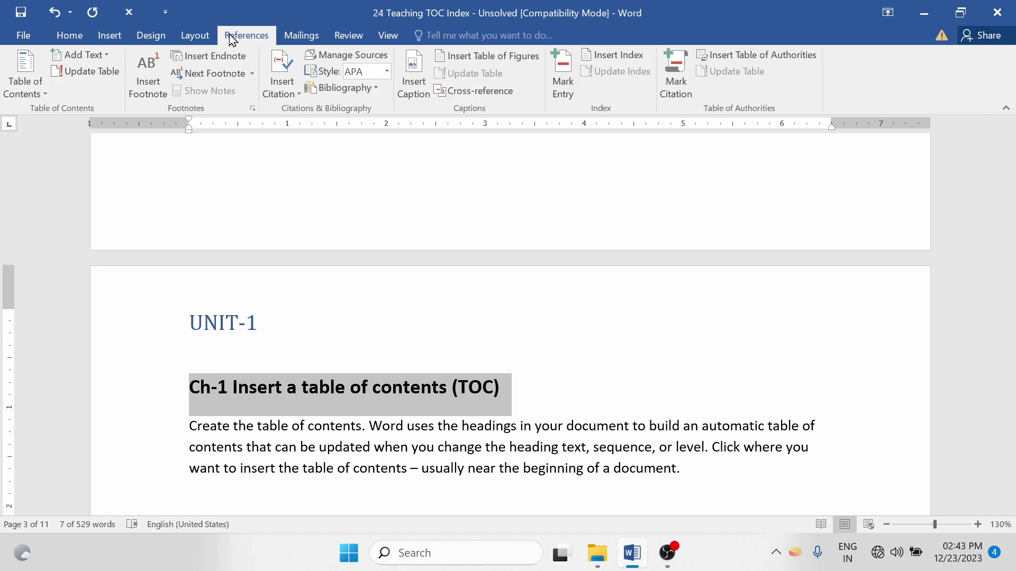
left_click(91, 60)
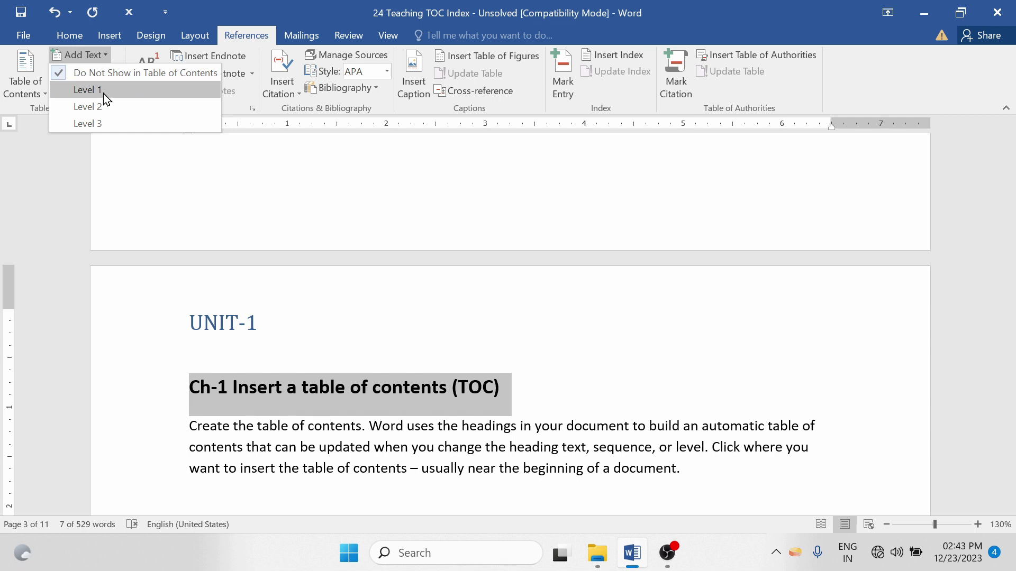
left_click(121, 114)
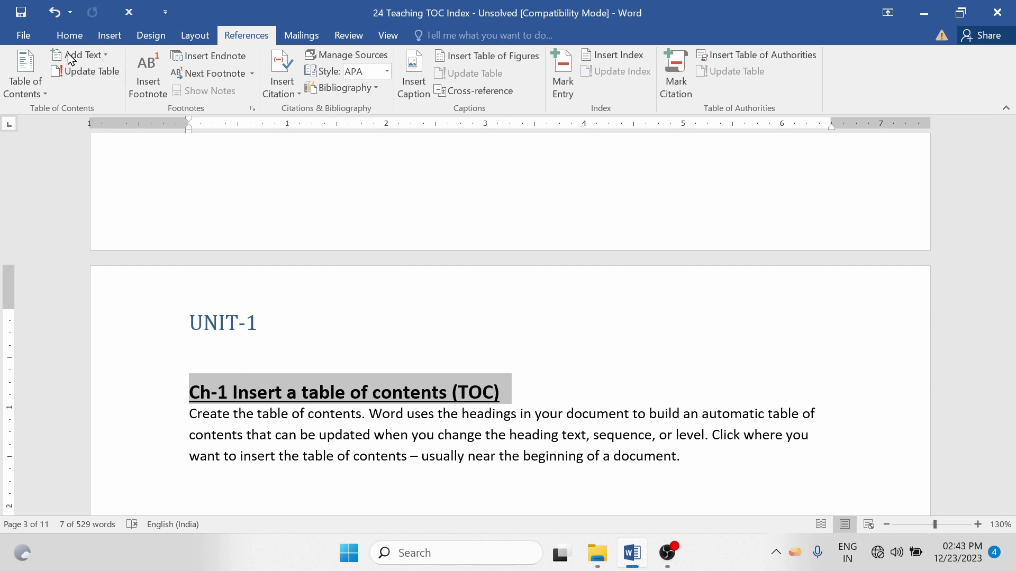
left_click(69, 36)
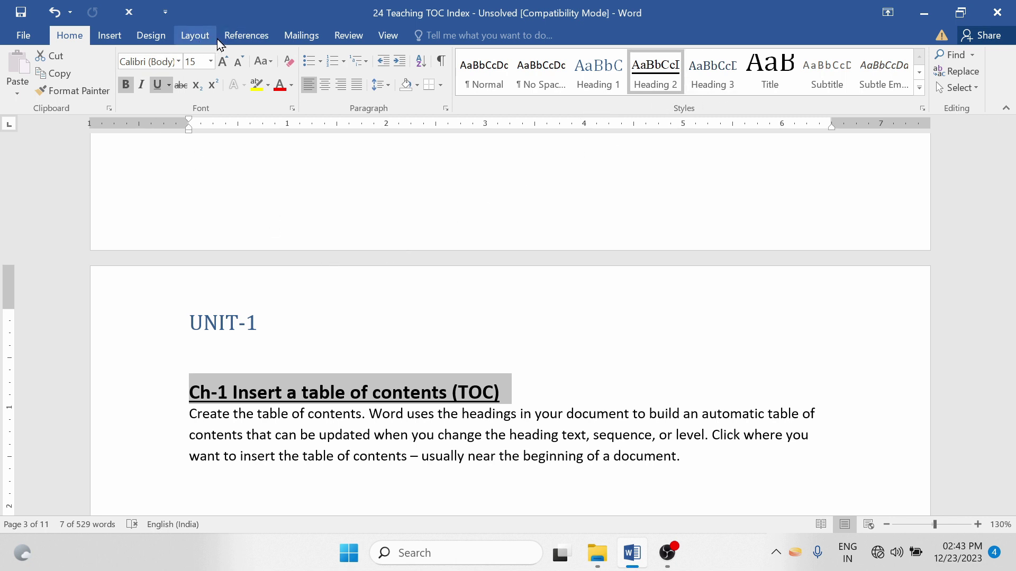
left_click(241, 35)
left_click(79, 55)
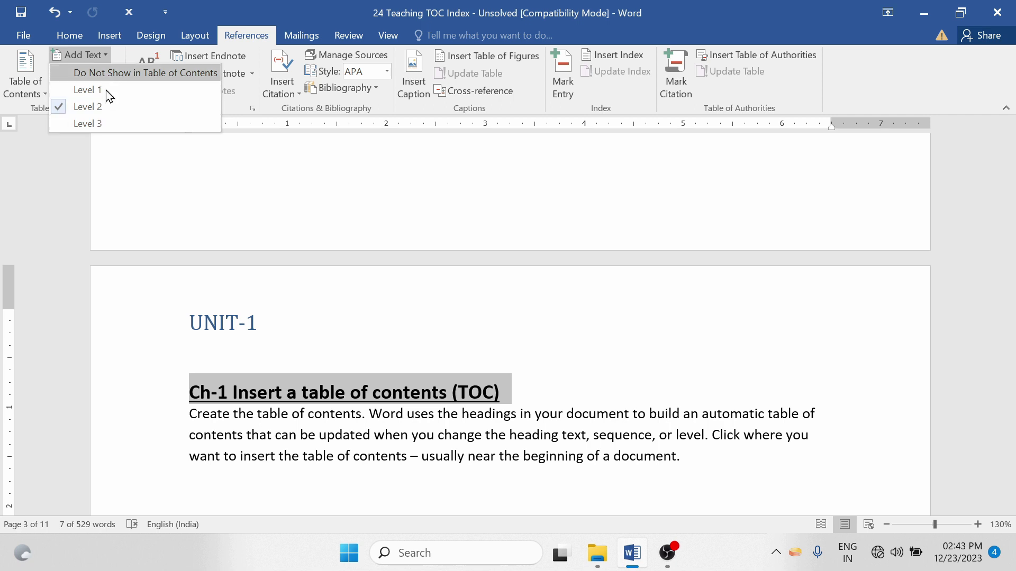
left_click(216, 333)
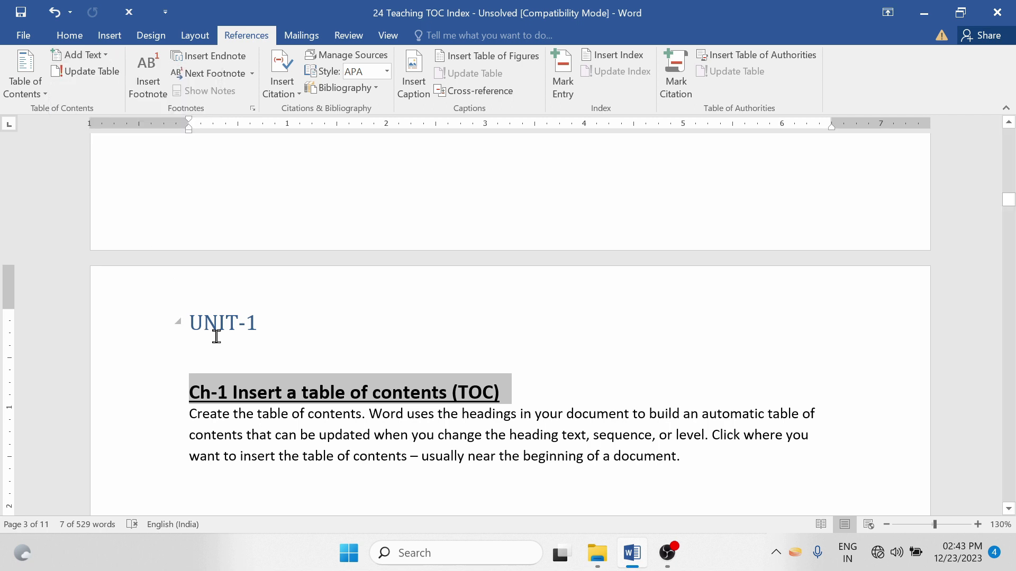
Add the UNIT-2 title on page 4 to the table of contents as Level 1 and apply the Heading 1 style to it.
scroll(217, 336, "down", 3)
scroll(217, 337, "down", 4)
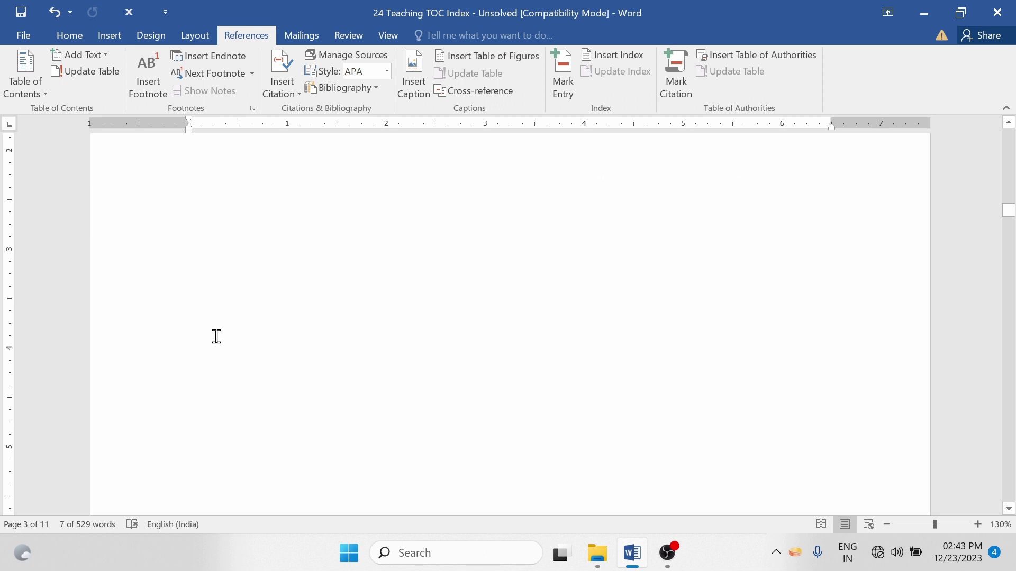
scroll(217, 336, "down", 8)
scroll(217, 337, "down", 5)
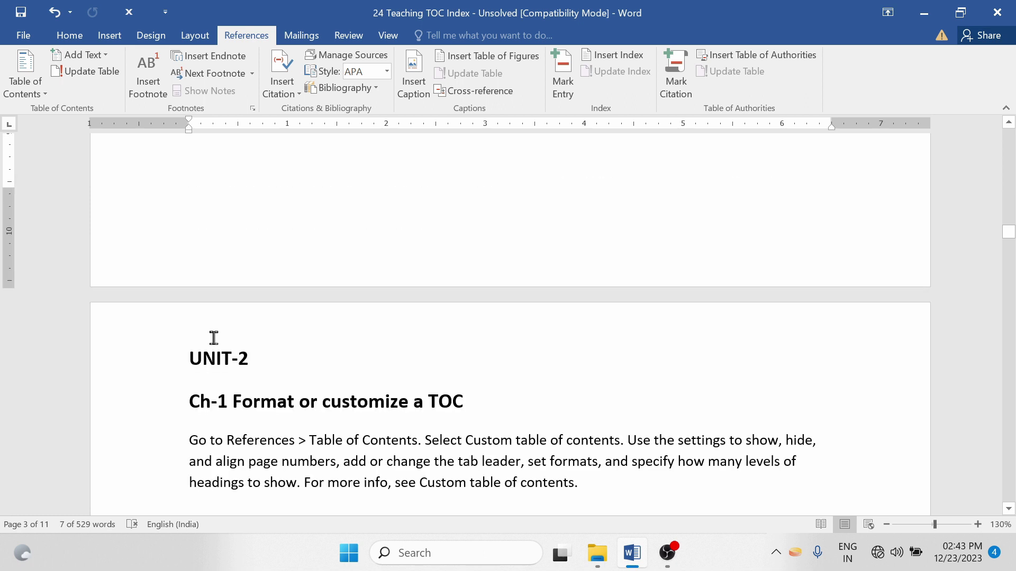
left_click_drag(189, 350, 267, 356)
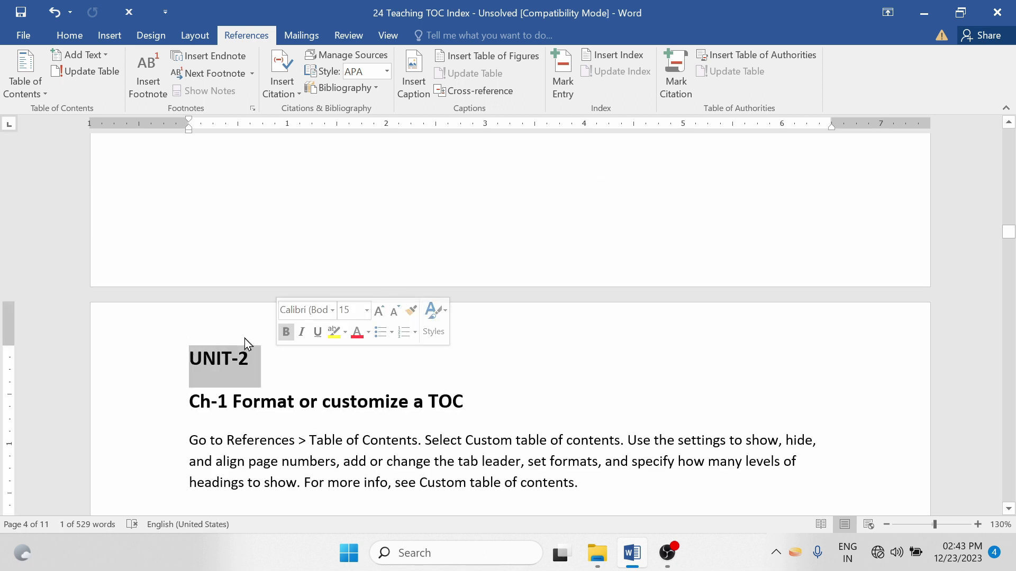
left_click(86, 57)
left_click(100, 95)
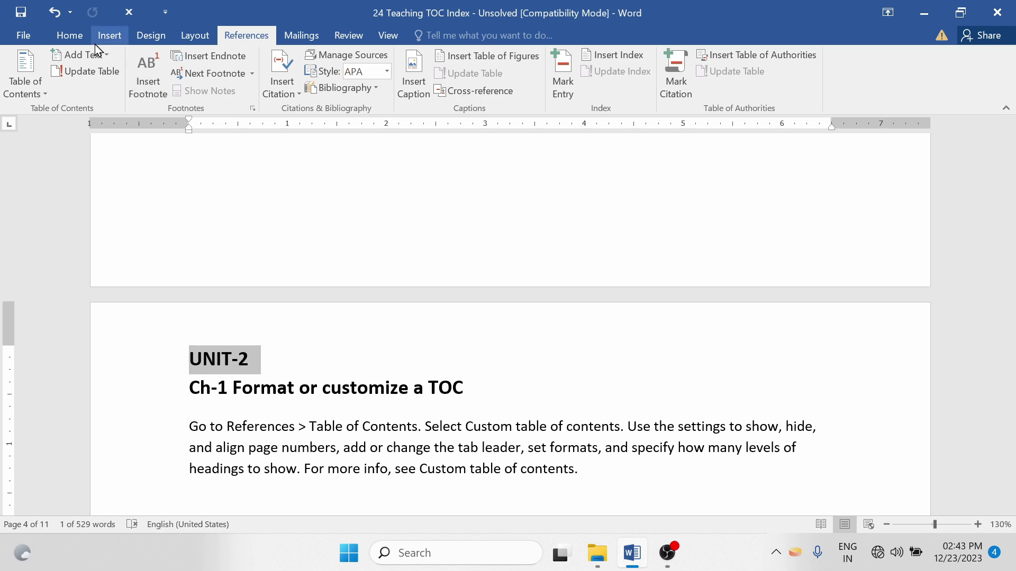
left_click(72, 36)
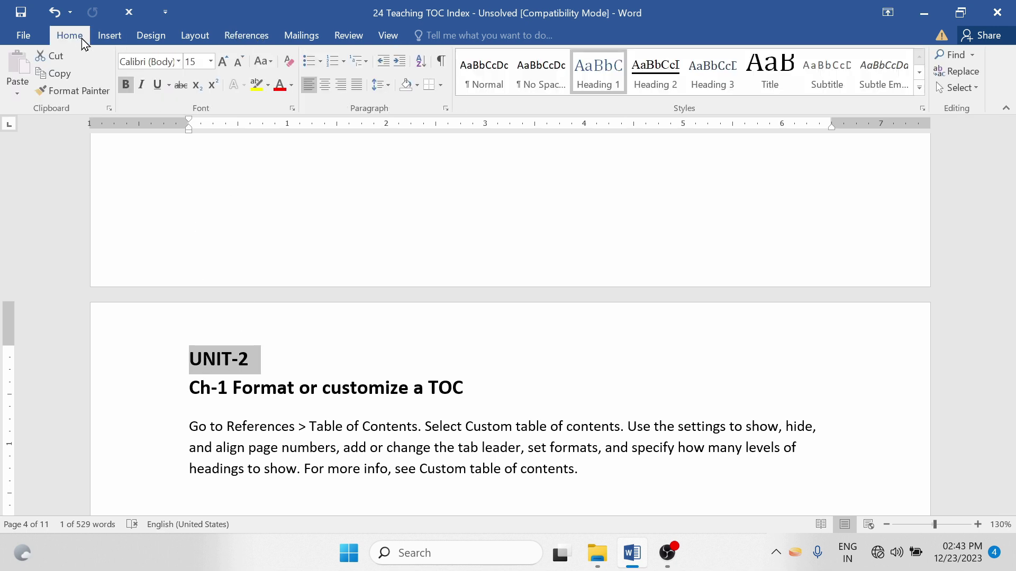
left_click(594, 85)
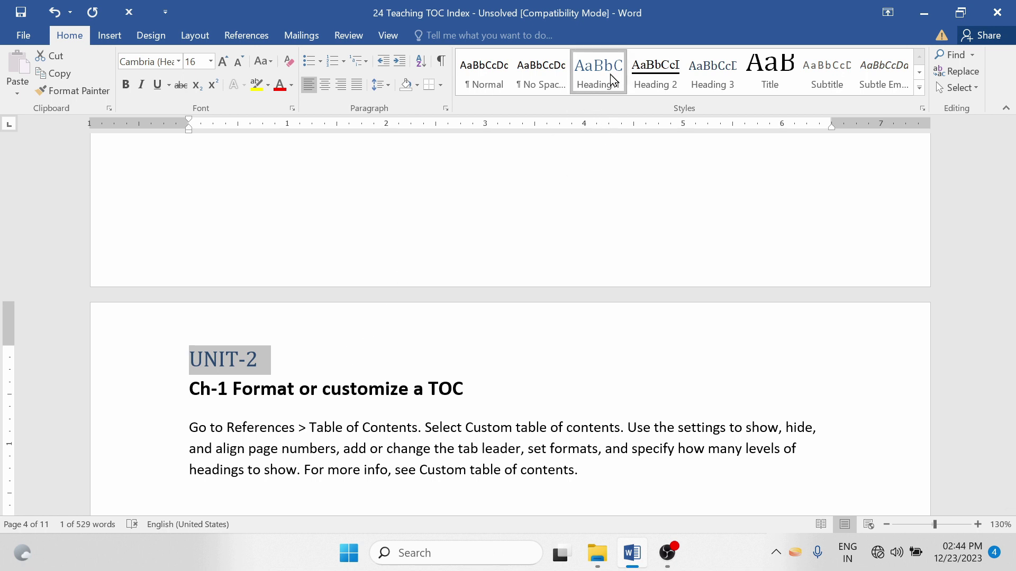
right_click(591, 83)
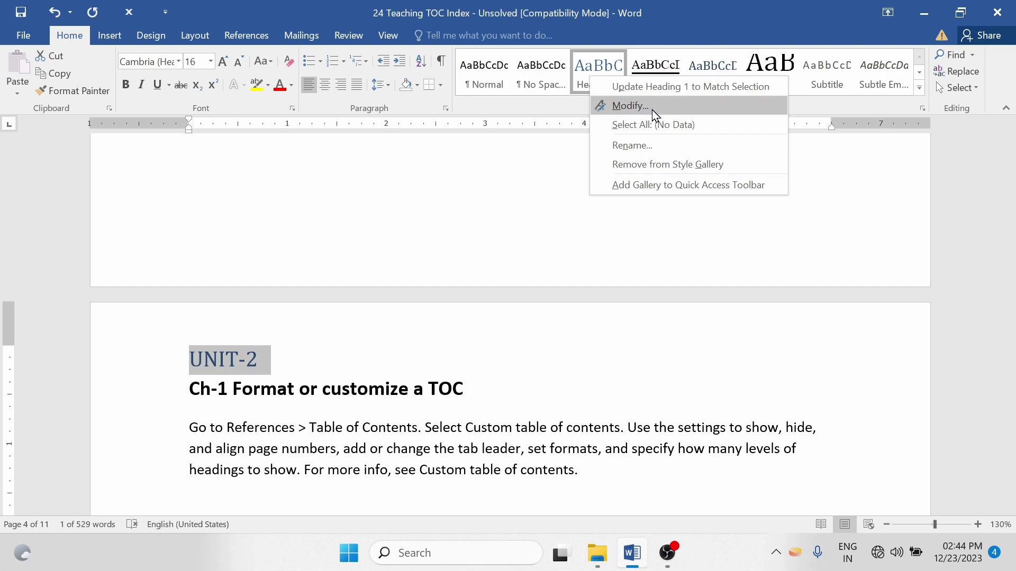
left_click(608, 67)
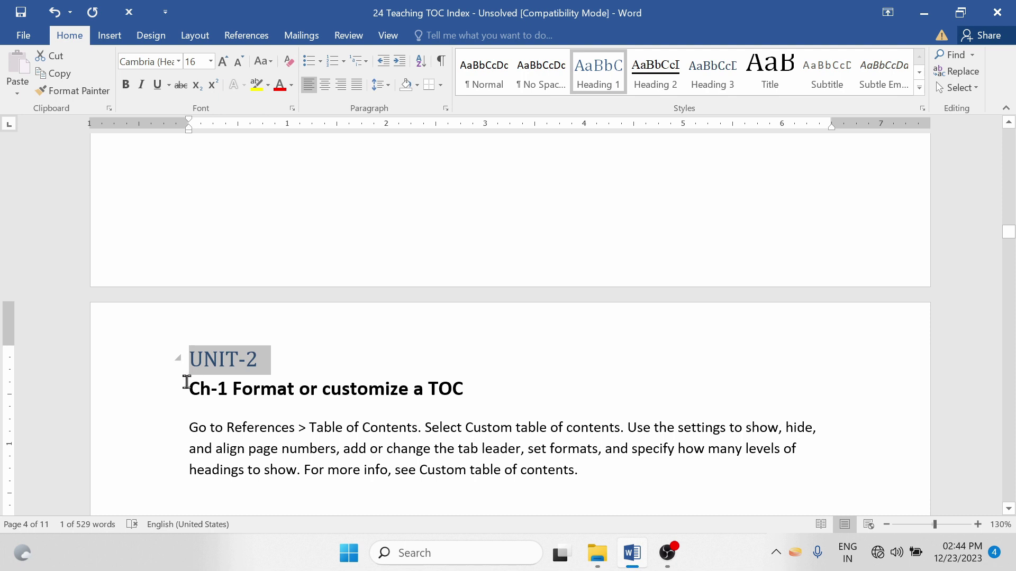
Try the Heading 2 style on UNIT-2's "Ch-1 Format or customize a TOC" heading, undo it, and add the heading to the table of contents as Level 2.
left_click(150, 400)
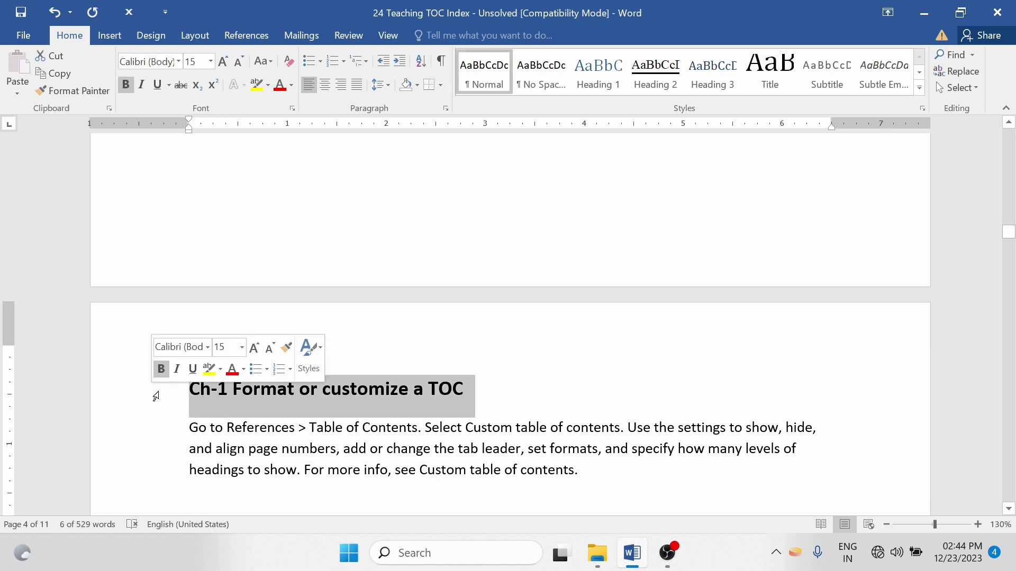
left_click(650, 91)
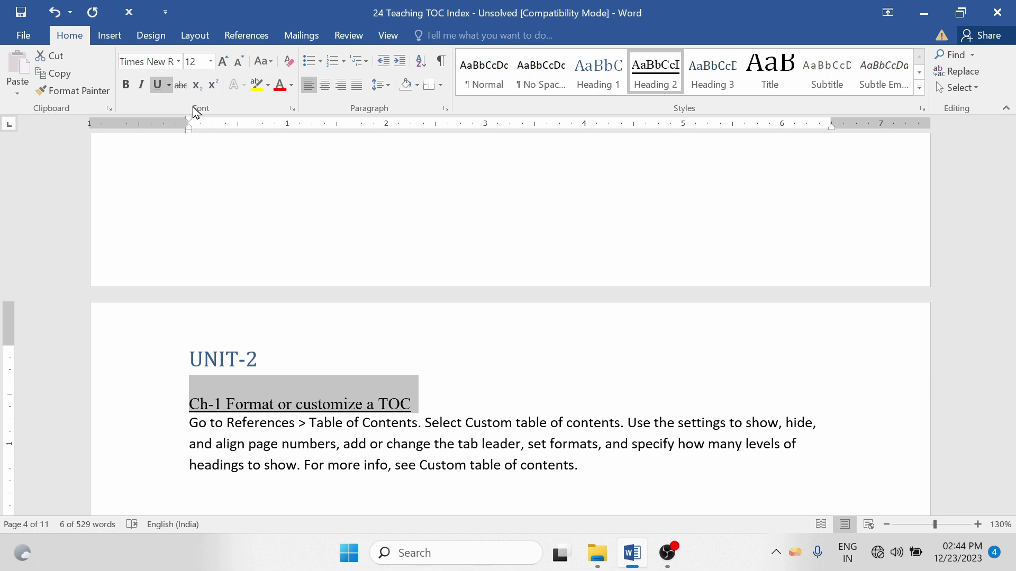
key("ctrl+z")
left_click(227, 36)
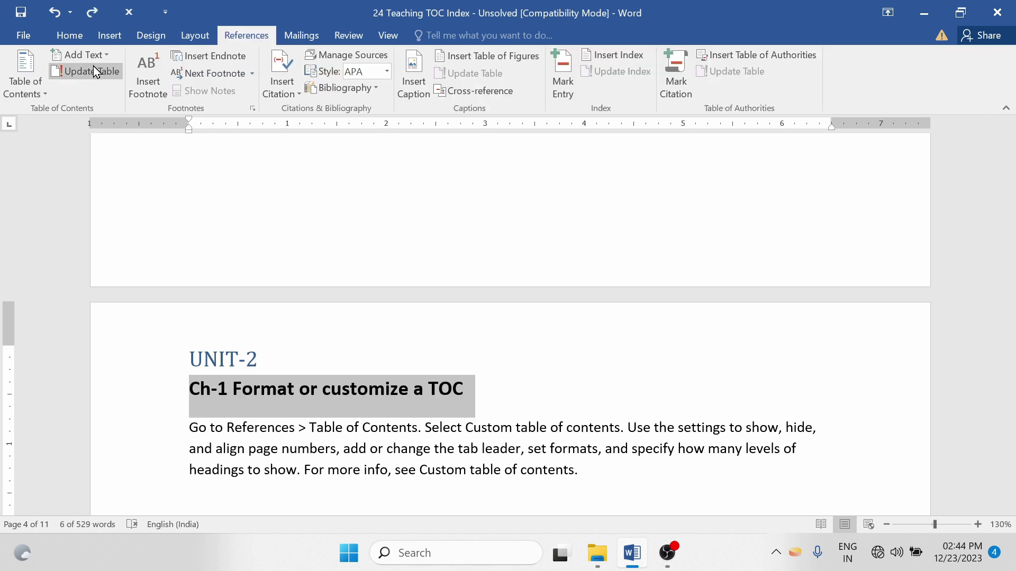
left_click(87, 56)
left_click(100, 108)
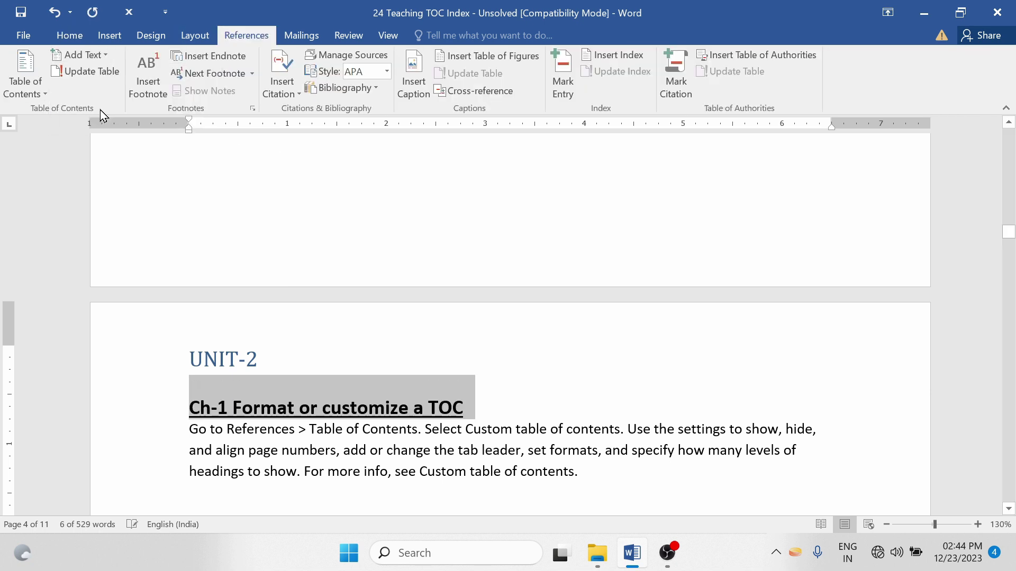
Add the "Ch-2 Format or customize a TOC" heading on page 5 to the table of contents as Level 2.
scroll(258, 381, "down", 3)
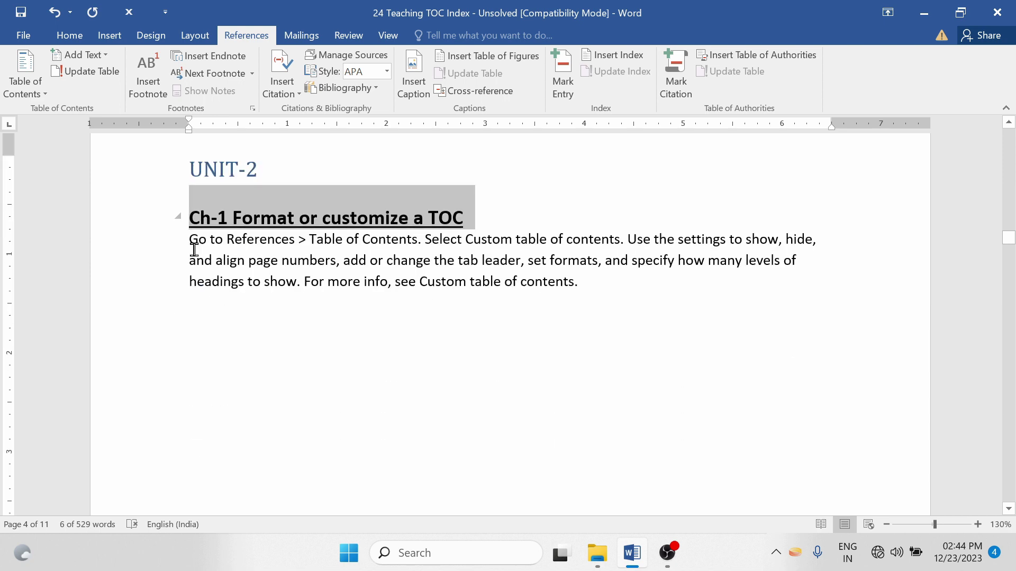
scroll(272, 230, "down", 5)
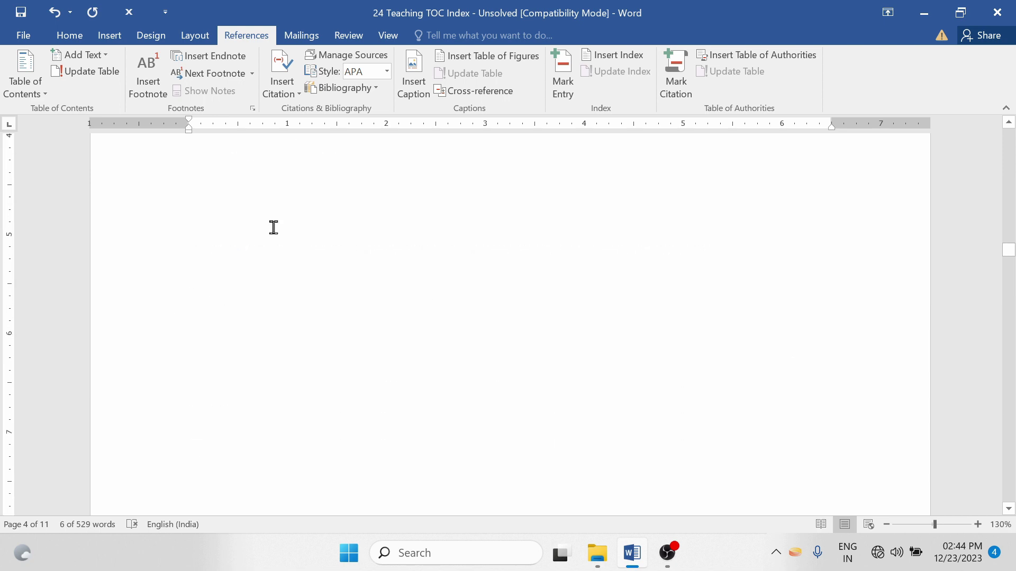
scroll(274, 227, "down", 4)
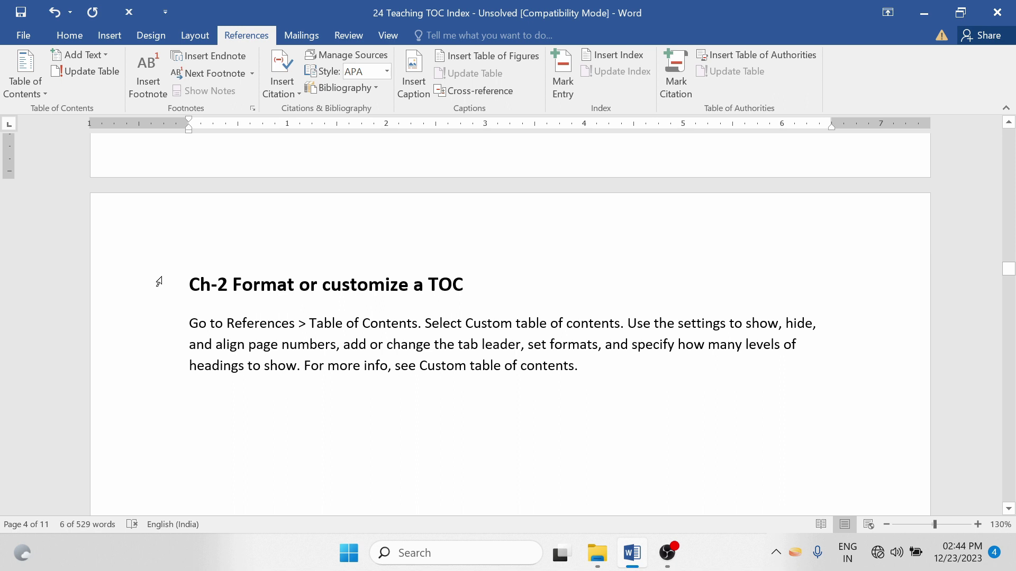
left_click(159, 282)
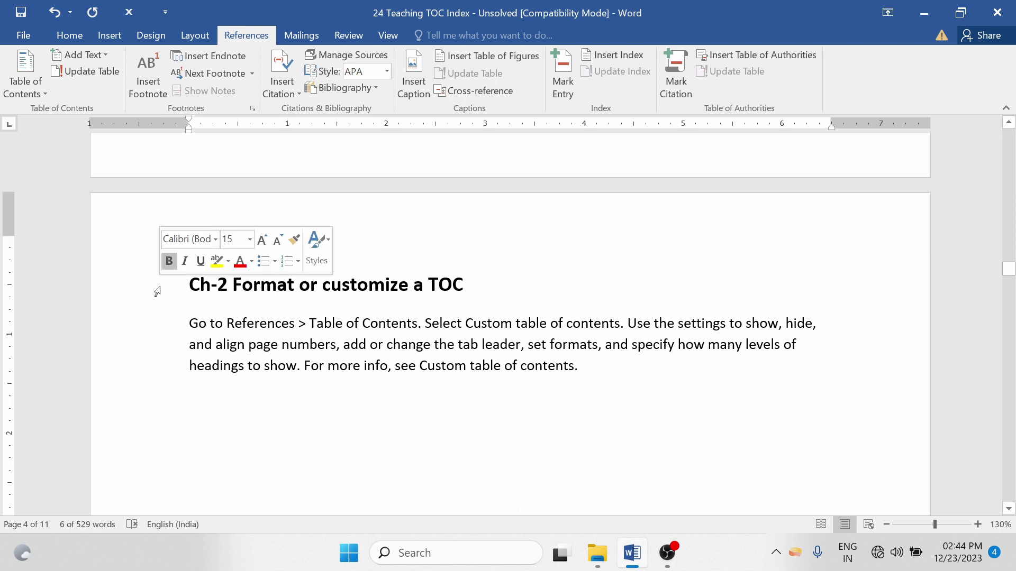
left_click(88, 54)
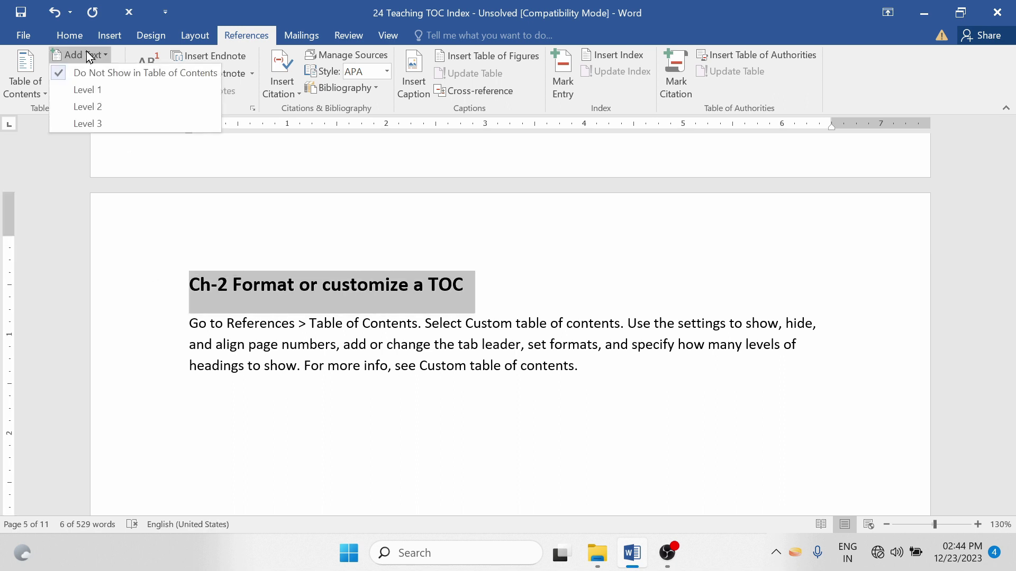
left_click(124, 109)
Add the UNIT-3 title on page 6 to the table of contents as Level 1.
scroll(365, 296, "down", 3)
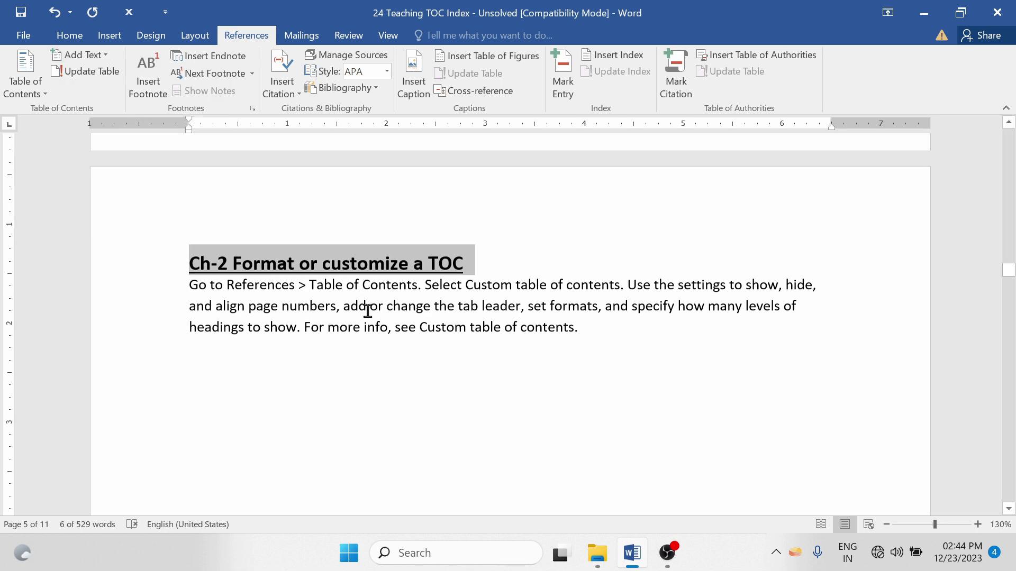
scroll(368, 307, "down", 2)
scroll(367, 307, "down", 5)
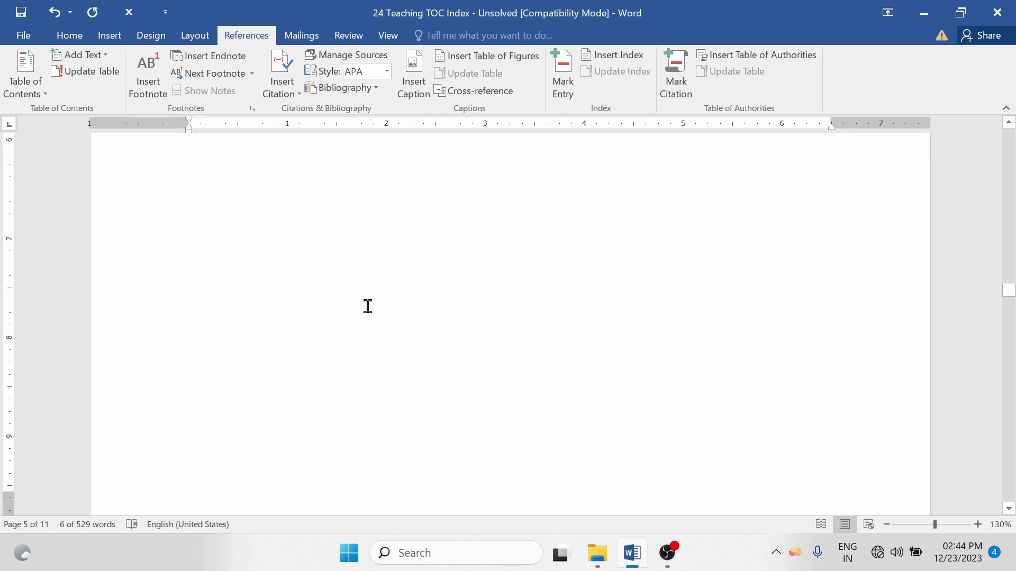
scroll(368, 306, "down", 4)
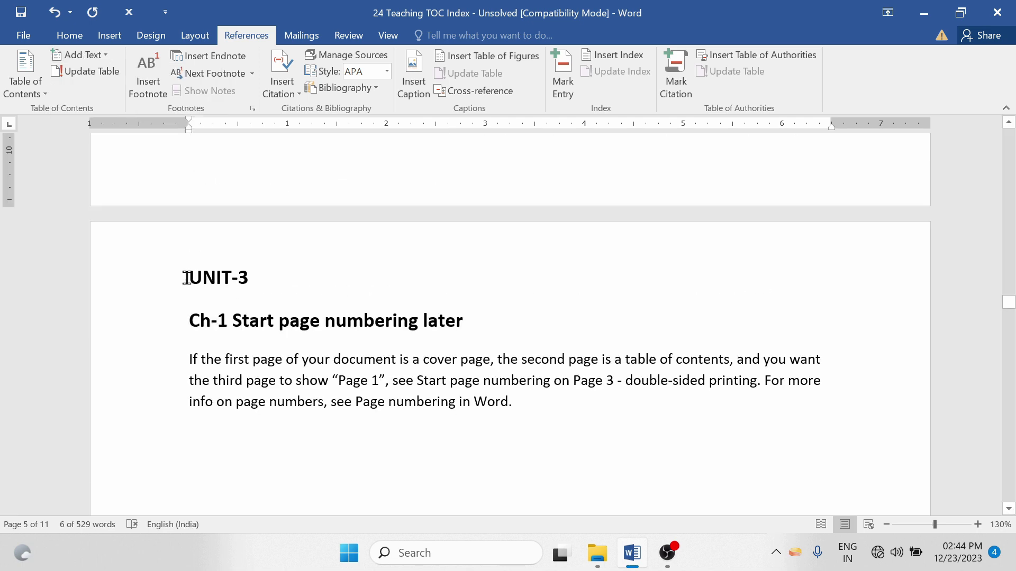
left_click(165, 281)
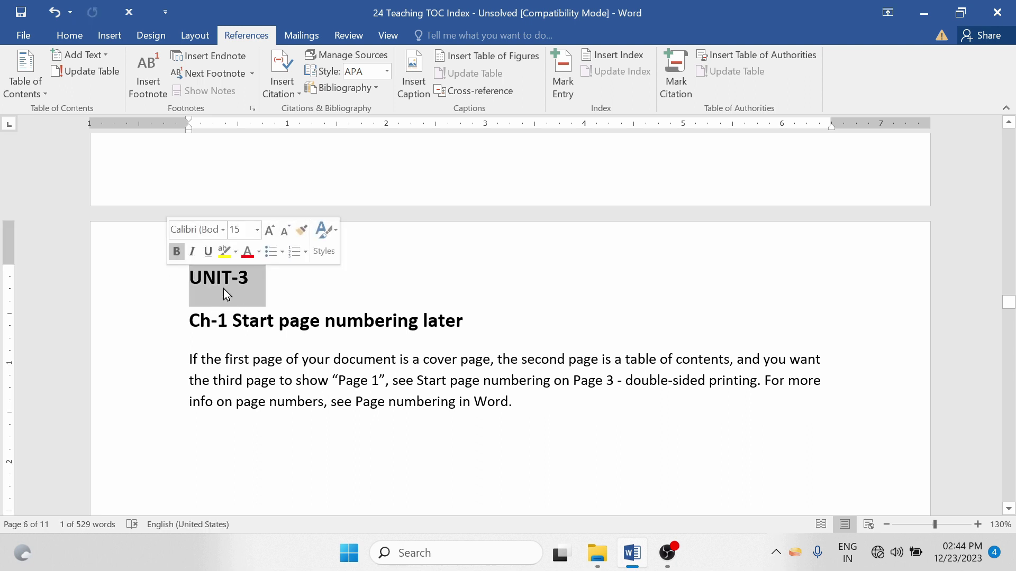
left_click(96, 55)
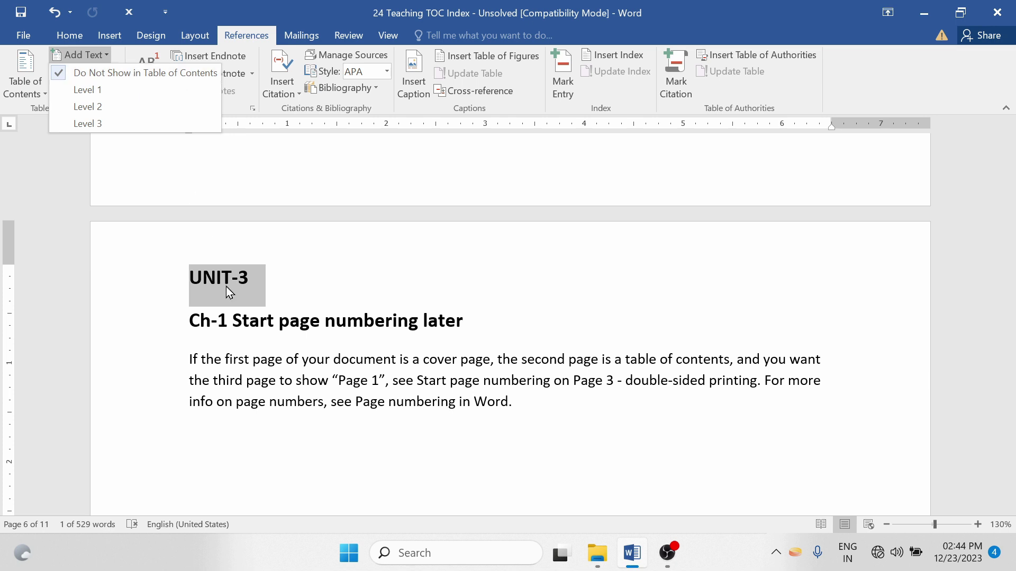
left_click(94, 93)
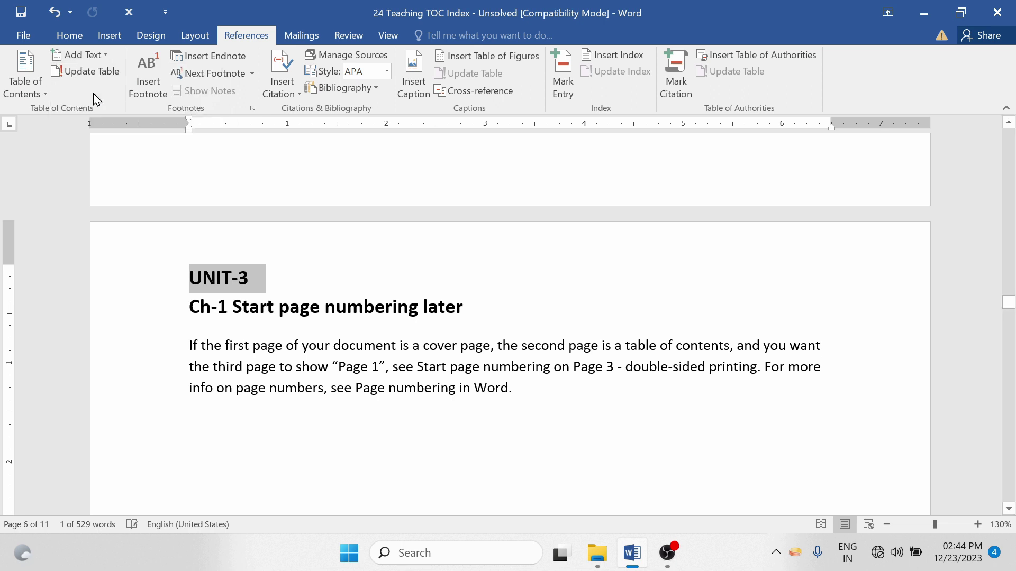
Add the "Ch-1 Start page numbering later" heading under UNIT-3 to the table of contents as Level 3, and correct it to Level 2.
left_click(151, 312)
left_click(83, 55)
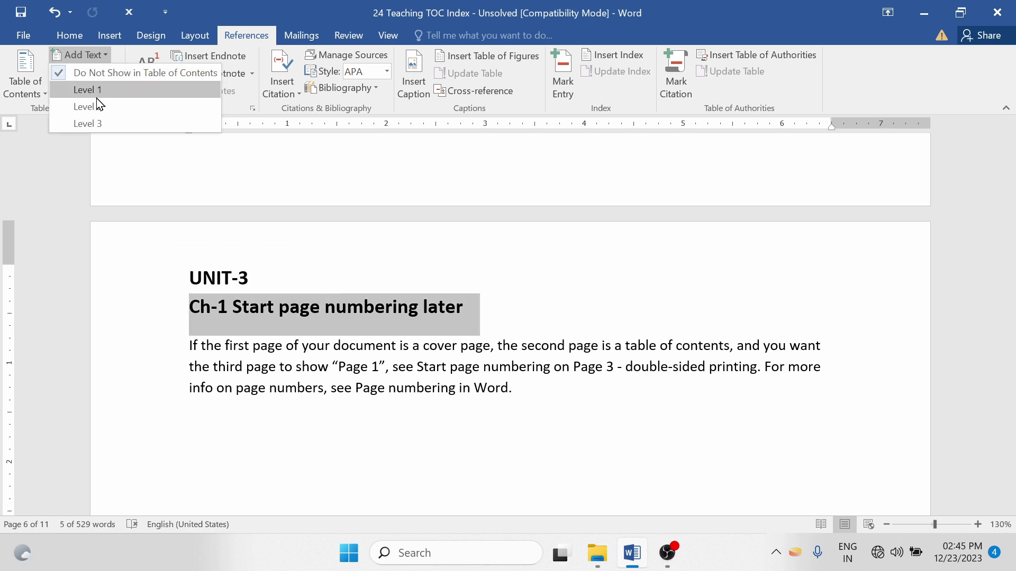
left_click(100, 121)
left_click(95, 55)
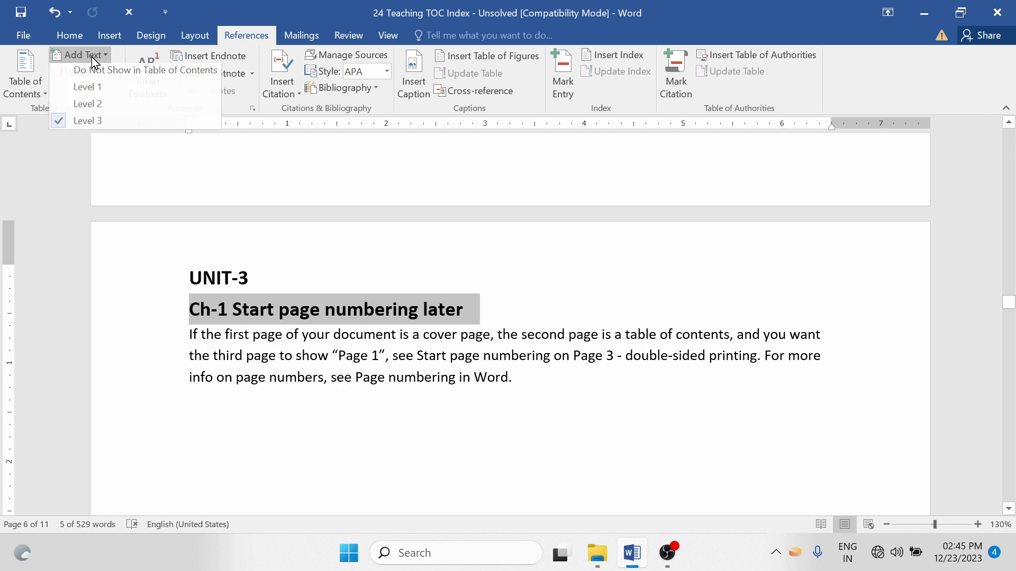
left_click(97, 109)
Add the "Session-1 Update a table of contents" heading on page 7 to the table of contents as Level 3 and check its assigned style.
scroll(268, 319, "down", 8)
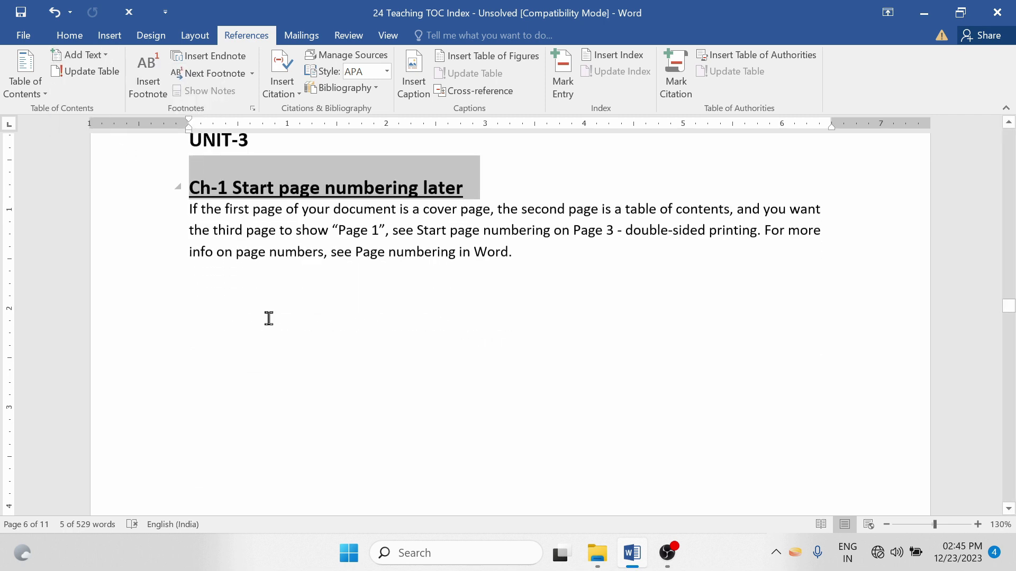
scroll(269, 319, "down", 5)
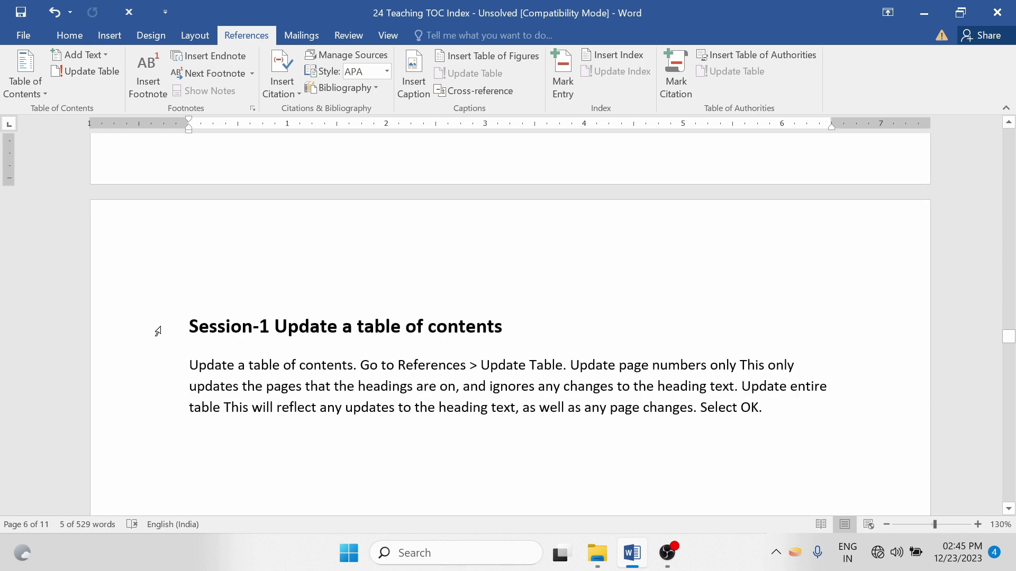
left_click(155, 331)
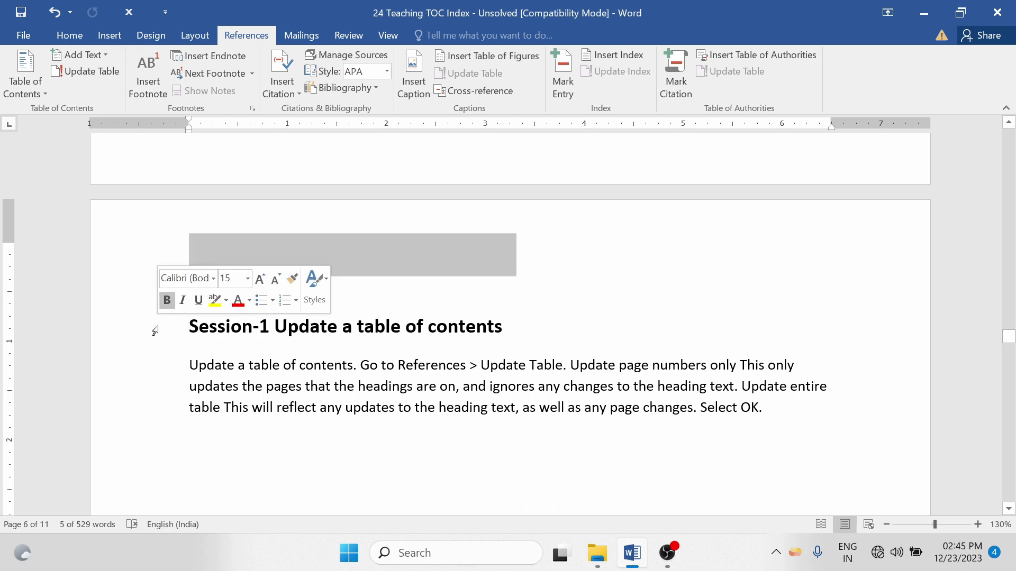
scroll(398, 283, "up", 5)
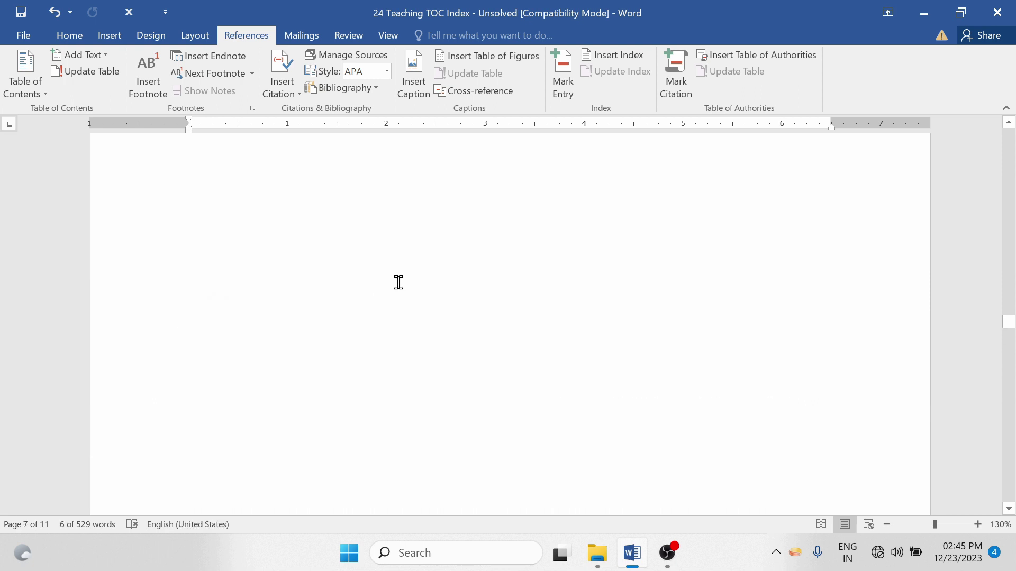
scroll(399, 282, "up", 5)
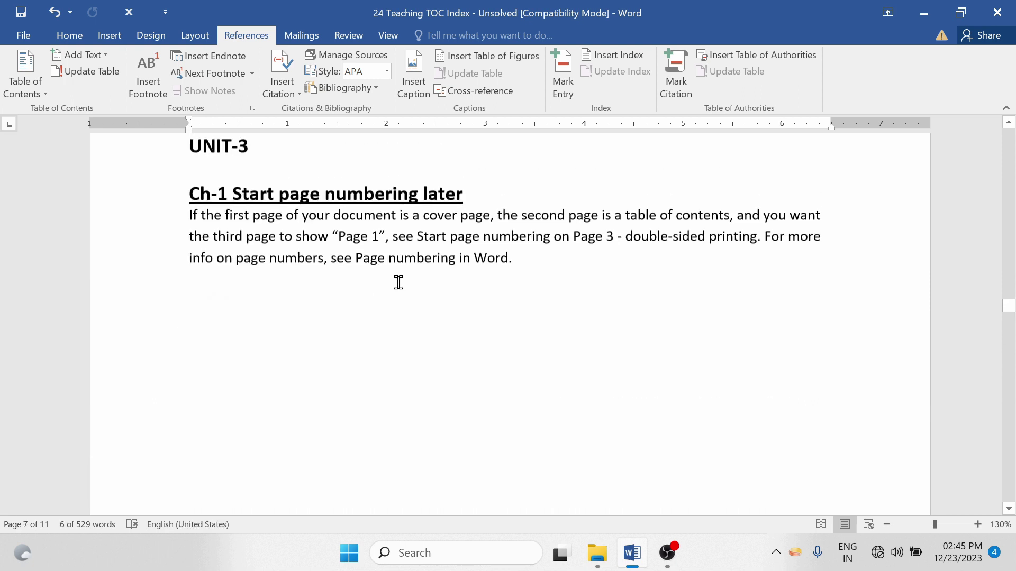
scroll(258, 241, "down", 5)
scroll(258, 241, "down", 5)
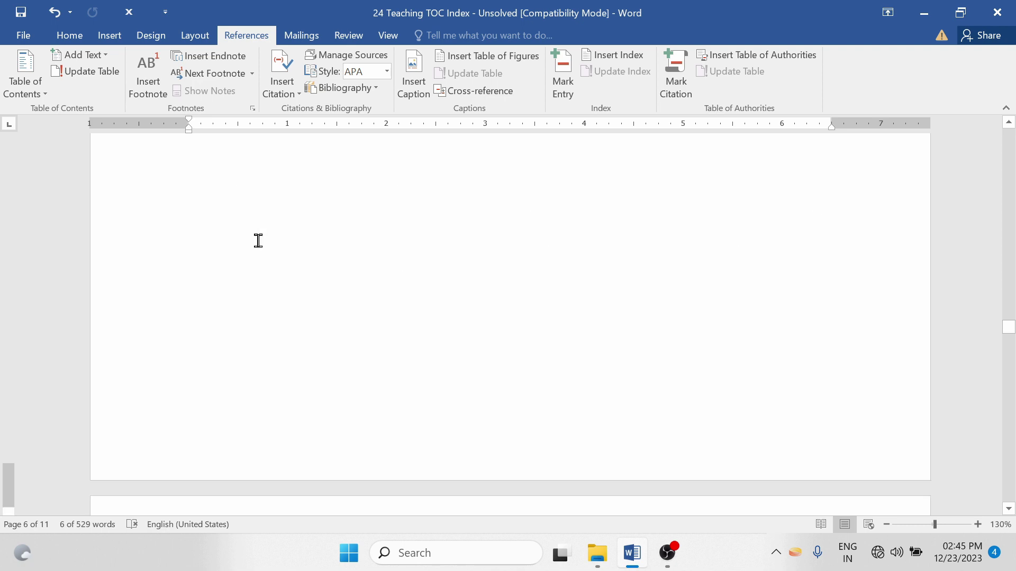
scroll(258, 240, "down", 5)
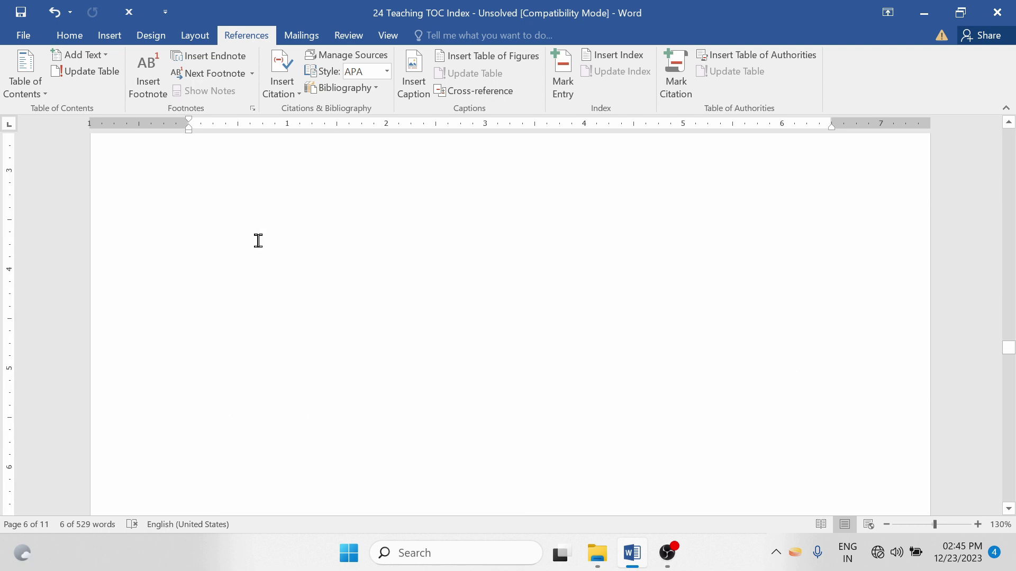
scroll(259, 240, "down", 5)
scroll(258, 241, "up", 10)
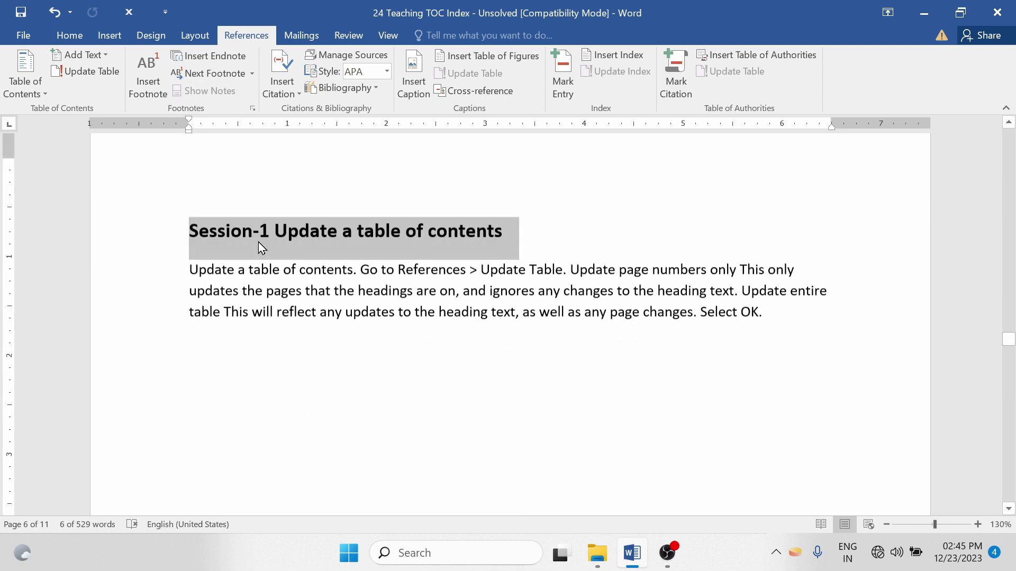
scroll(258, 242, "up", 2)
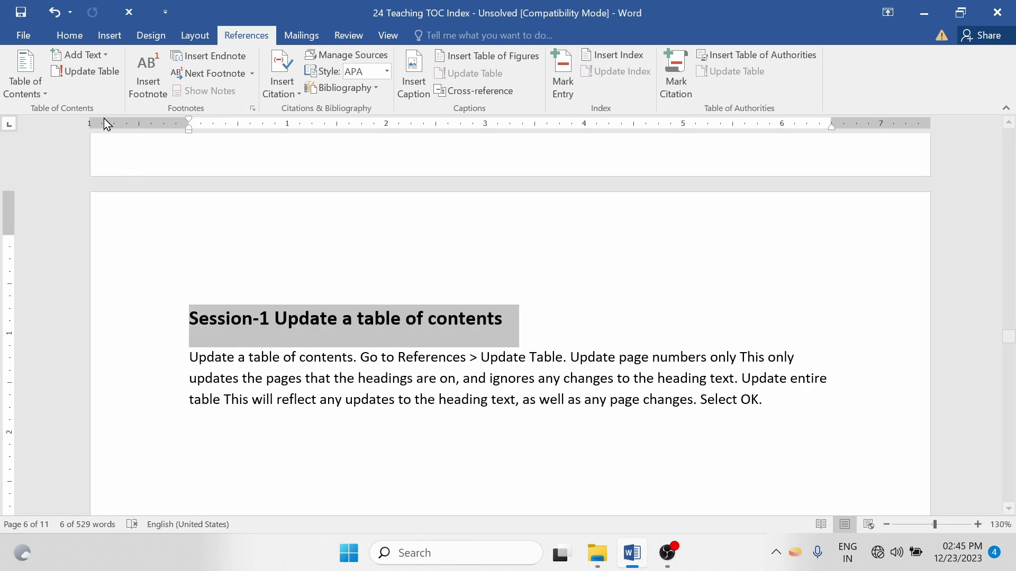
left_click(103, 56)
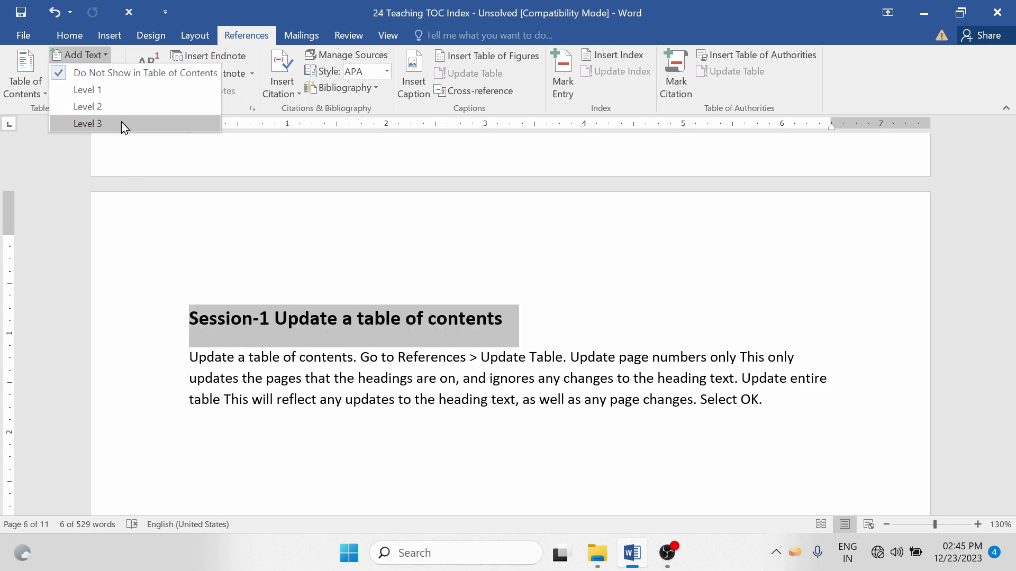
left_click(88, 124)
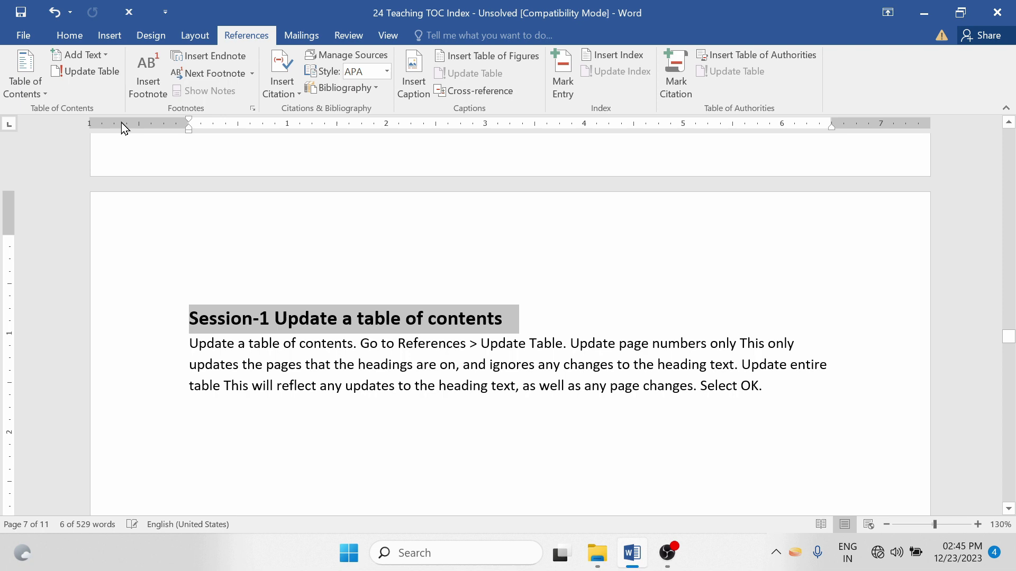
left_click(81, 37)
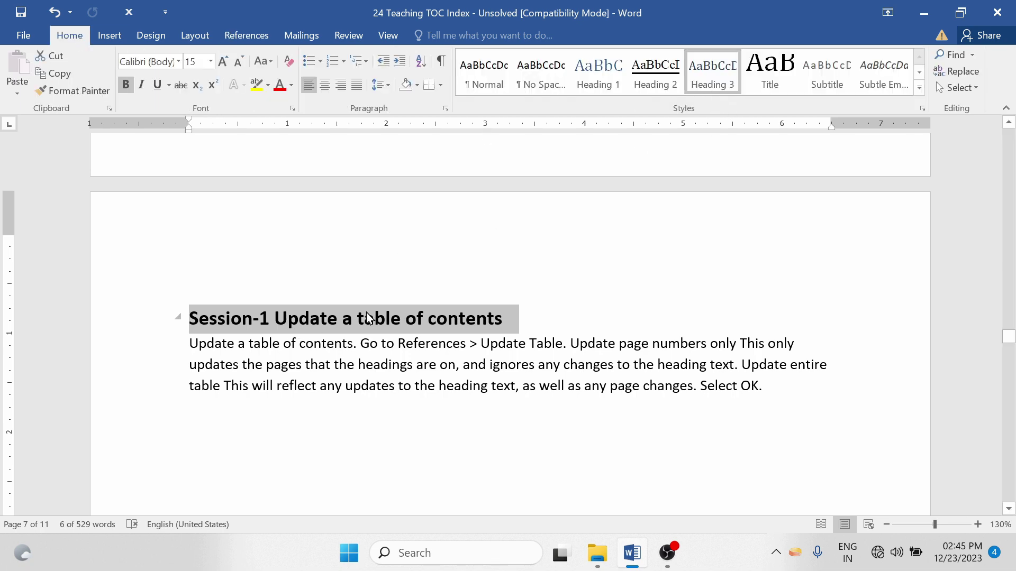
Apply the Heading 3 style to the "Session -2 Update fields" heading on page 8 and check its table of contents level.
scroll(366, 313, "down", 10)
scroll(366, 311, "down", 5)
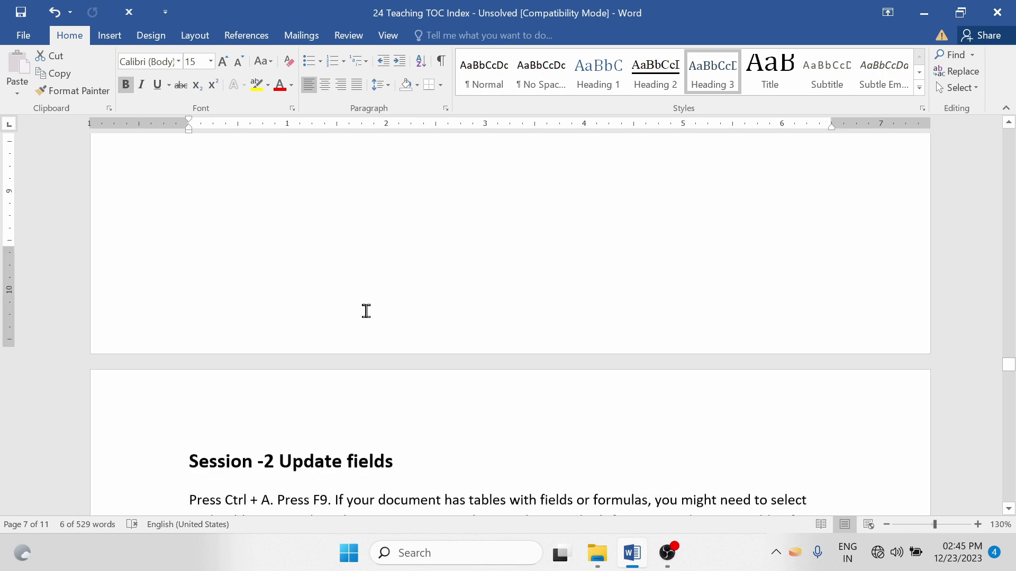
left_click(173, 379)
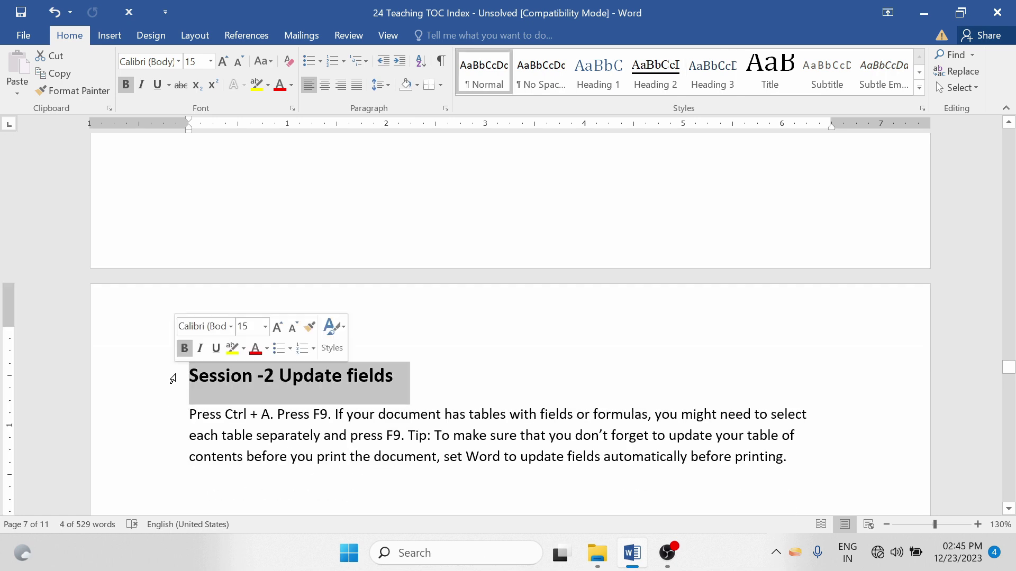
left_click(712, 93)
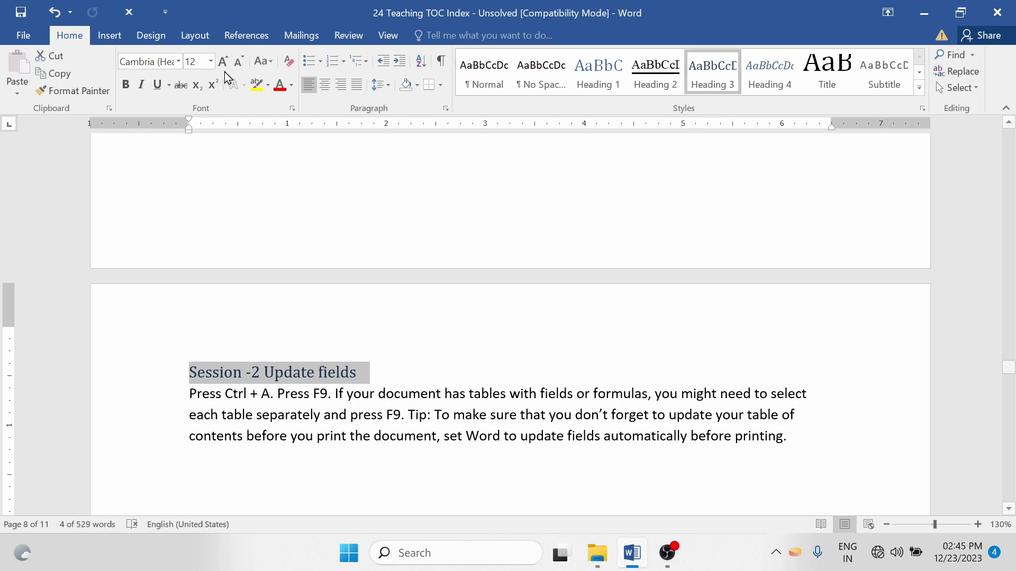
left_click(246, 35)
left_click(92, 57)
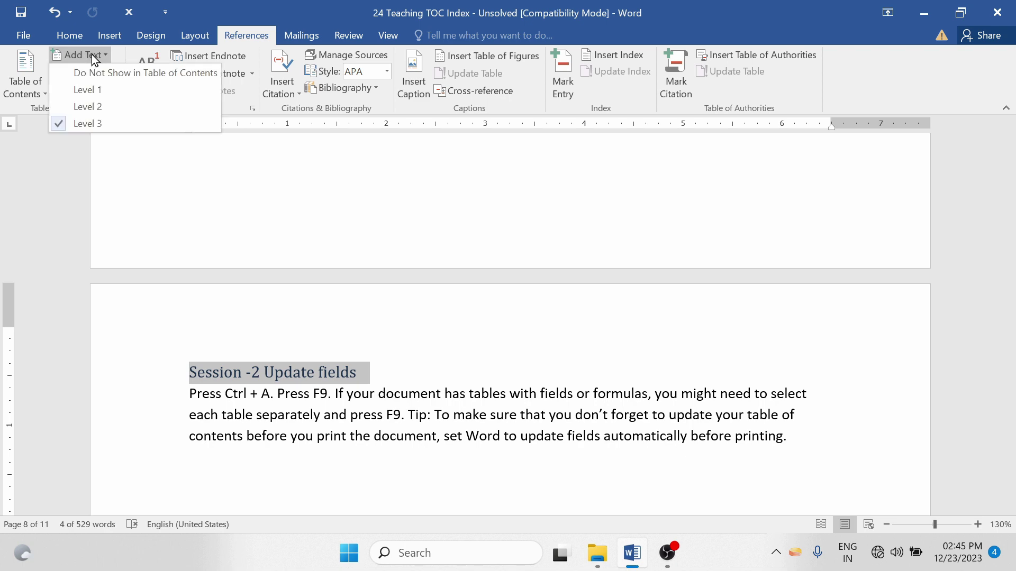
left_click(372, 399)
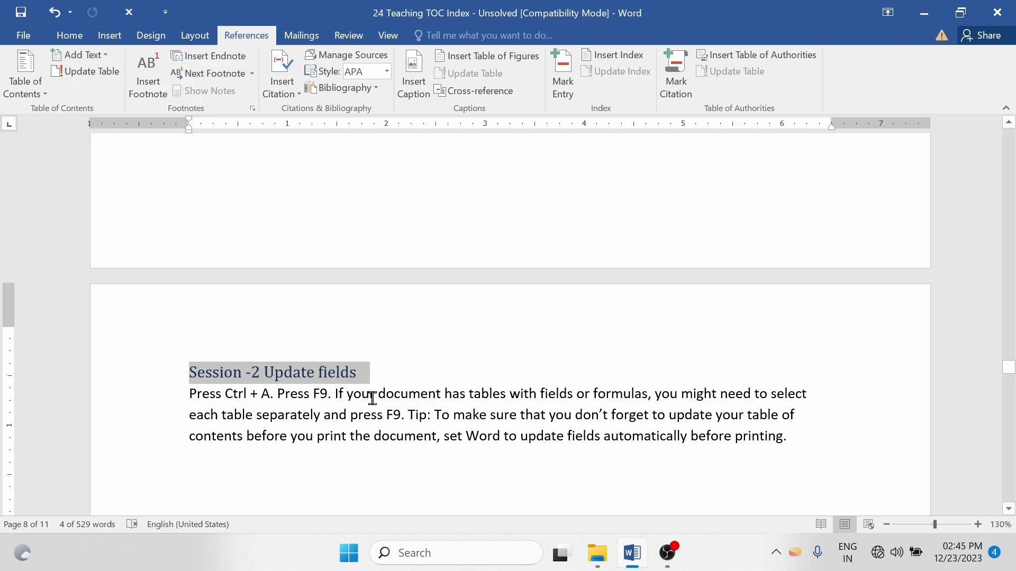
Add the "Ch-2 Add a heading" title on page 9 to the table of contents as Level 2.
scroll(372, 399, "down", 10)
scroll(372, 399, "down", 10)
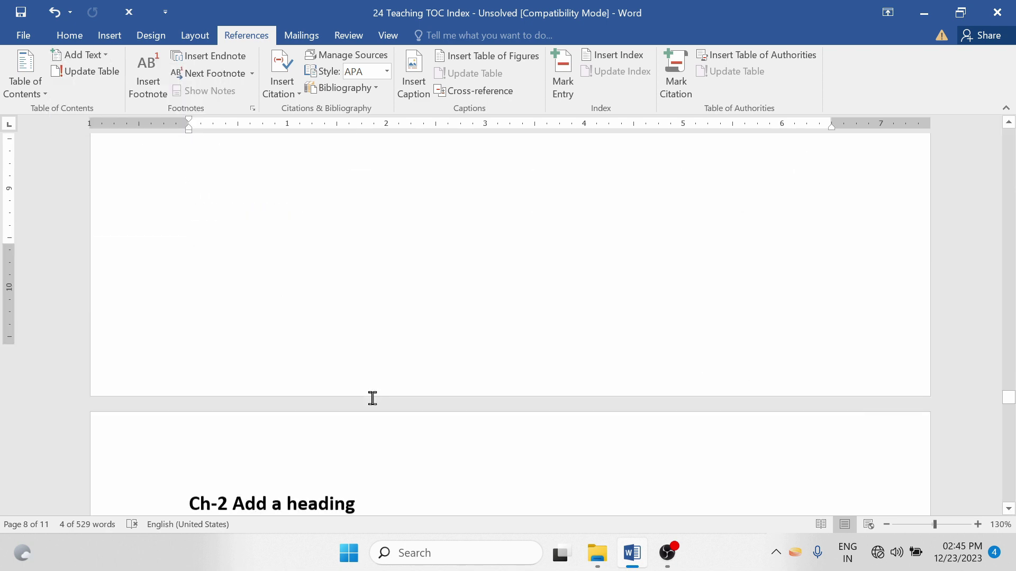
left_click(151, 323)
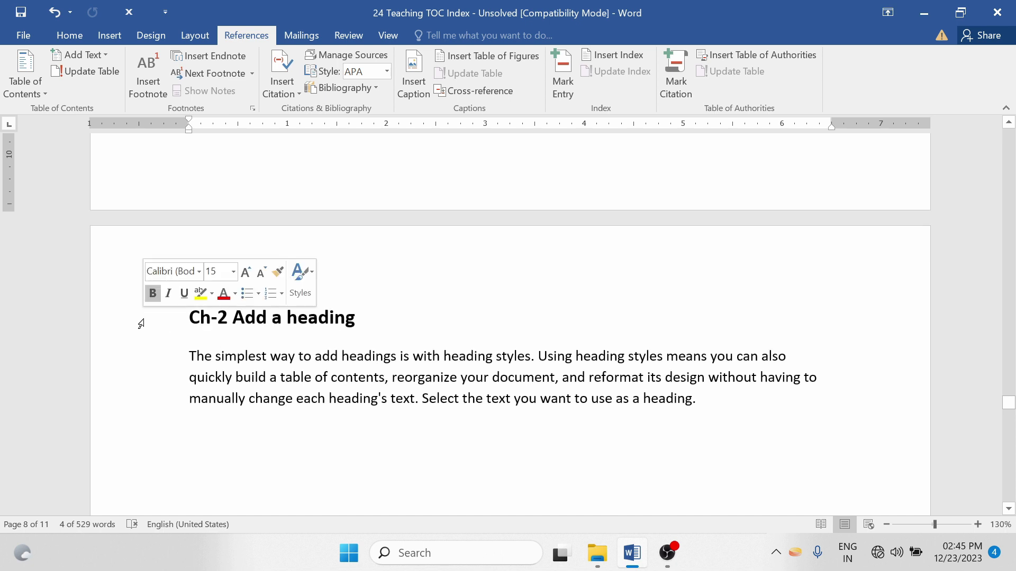
left_click(94, 55)
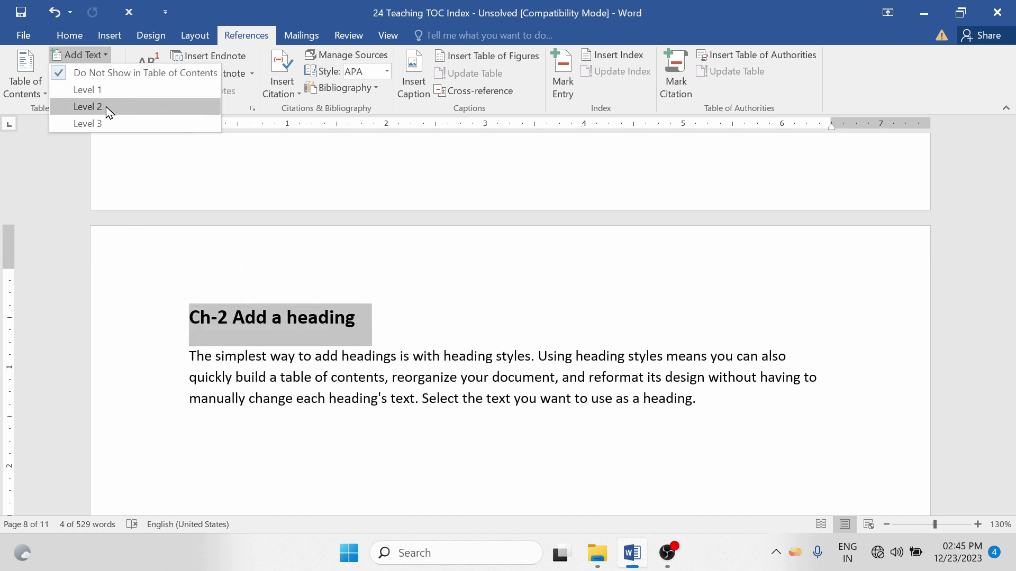
left_click(127, 108)
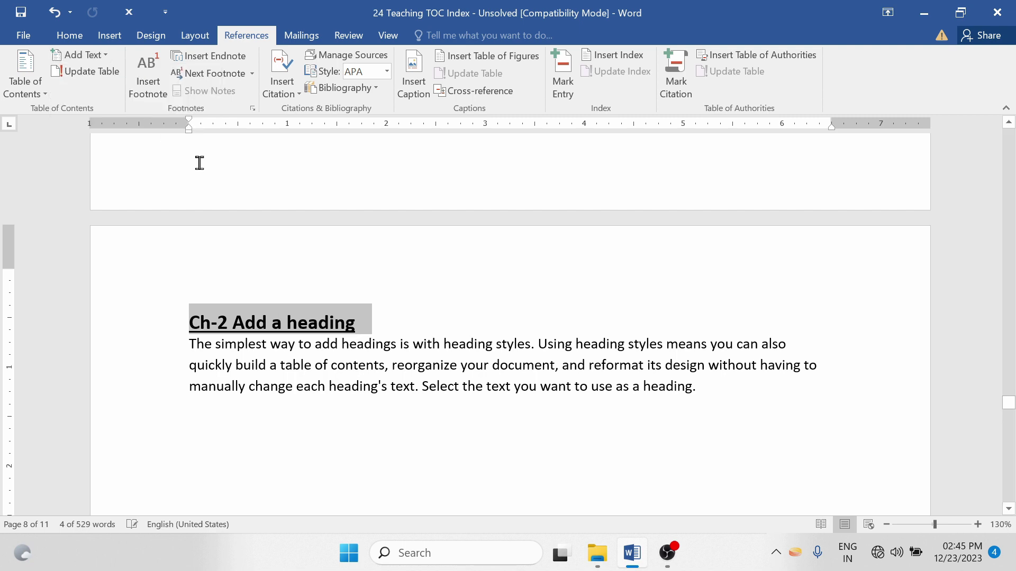
Add the "Ch-3 Use the Navigation pane" title on page 10 to the table of contents as Level 2.
scroll(214, 245, "down", 8)
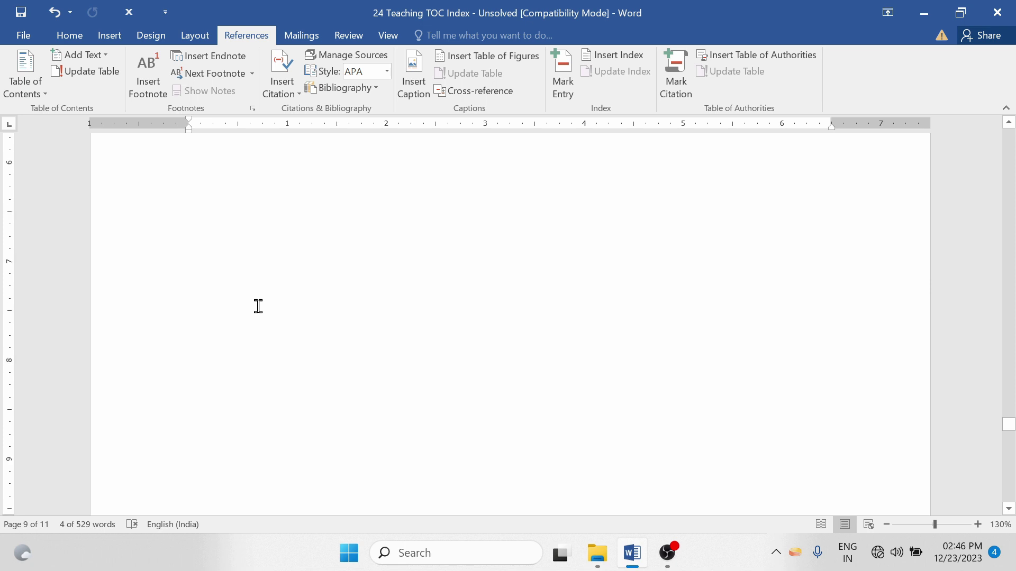
scroll(258, 307, "down", 6)
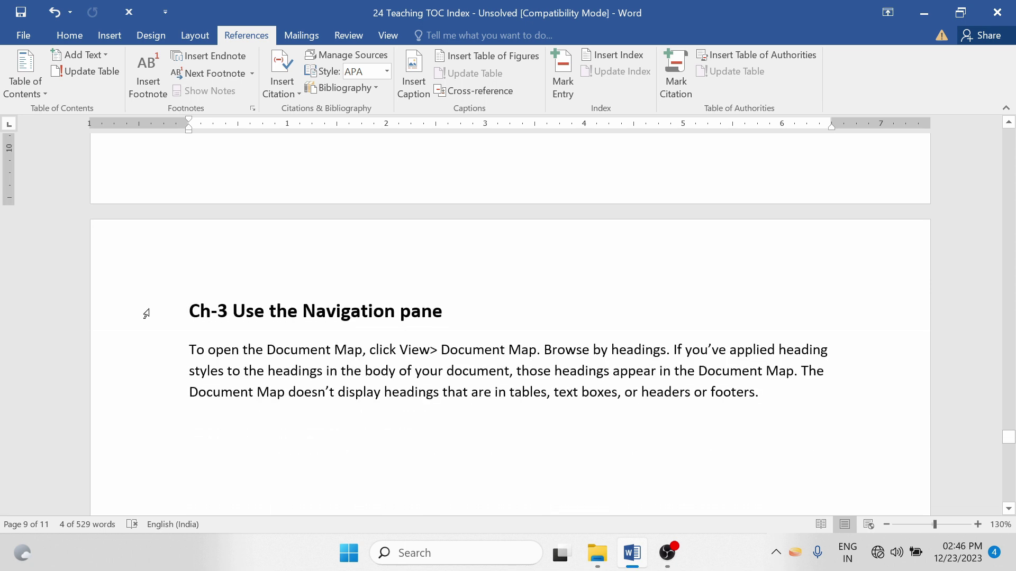
left_click(146, 313)
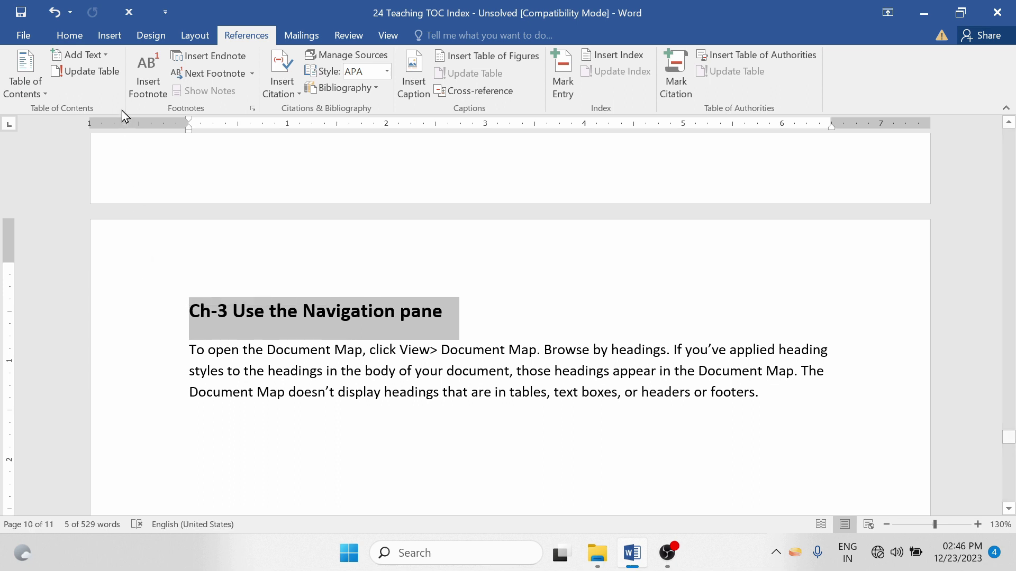
left_click(104, 57)
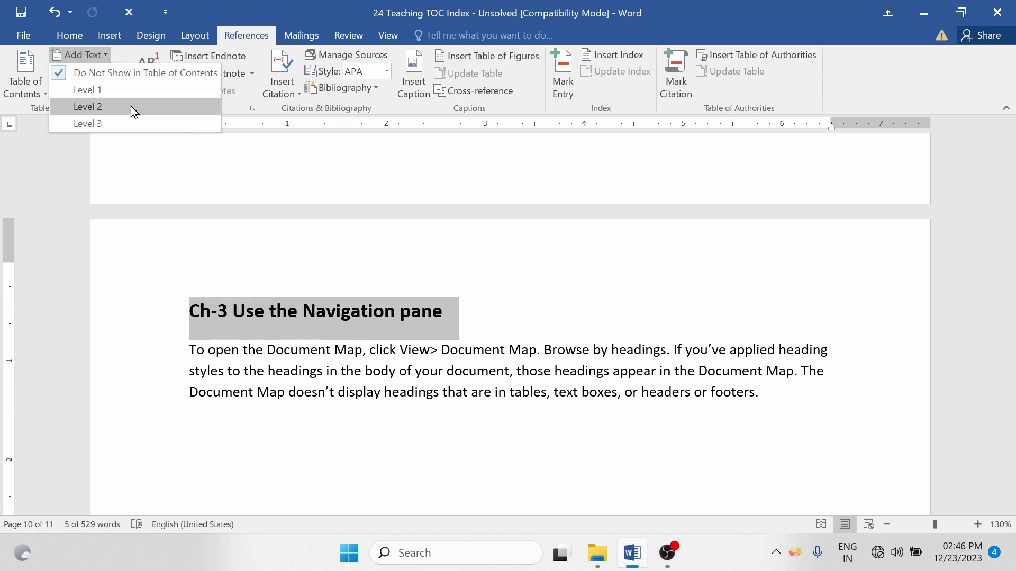
left_click(131, 106)
Apply the Heading 1 style to "Unit-4" and the Heading 2 style to "Ch1- End" on page 11.
scroll(303, 323, "down", 10)
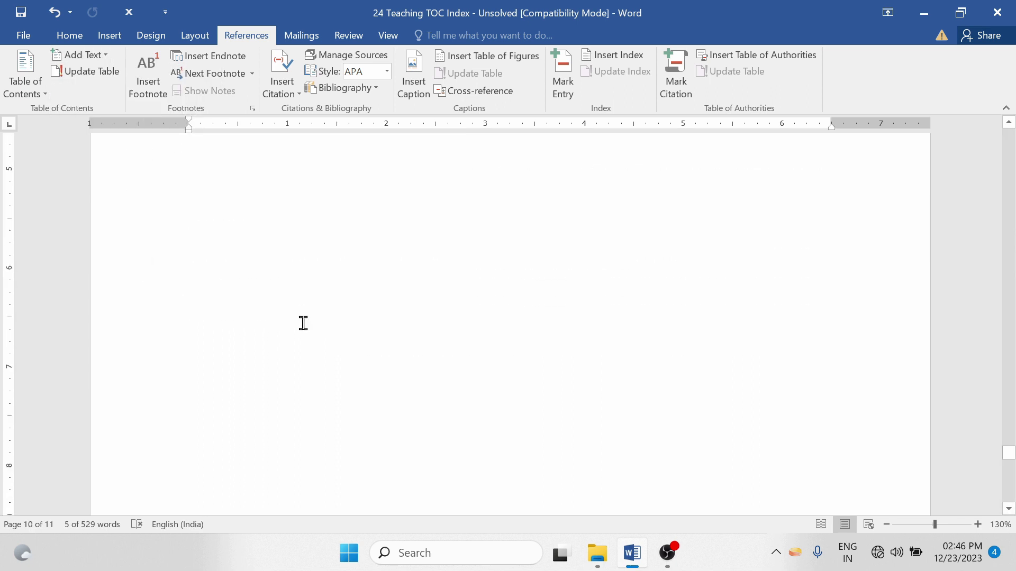
scroll(303, 323, "down", 3)
left_click(144, 310)
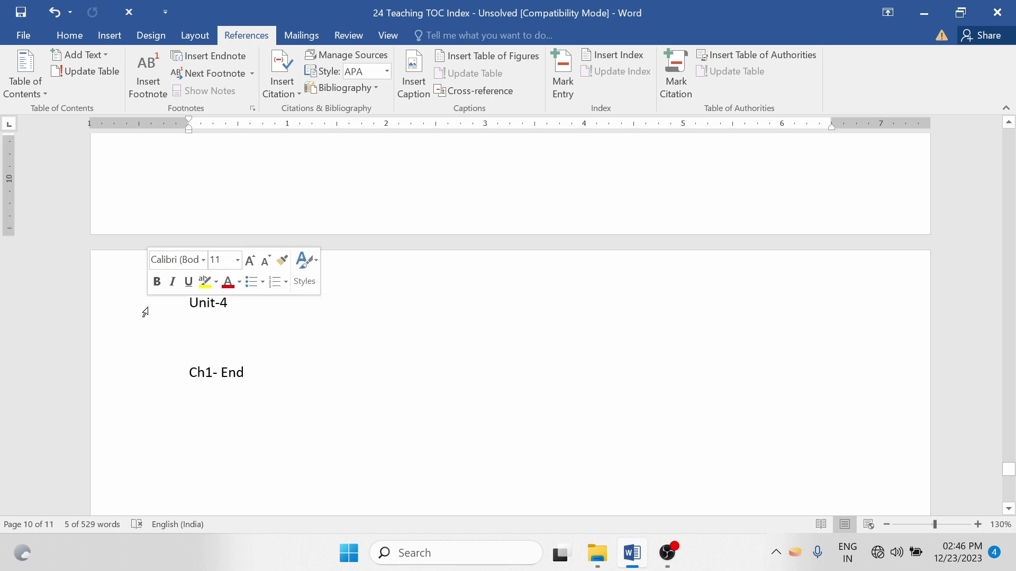
left_click(69, 35)
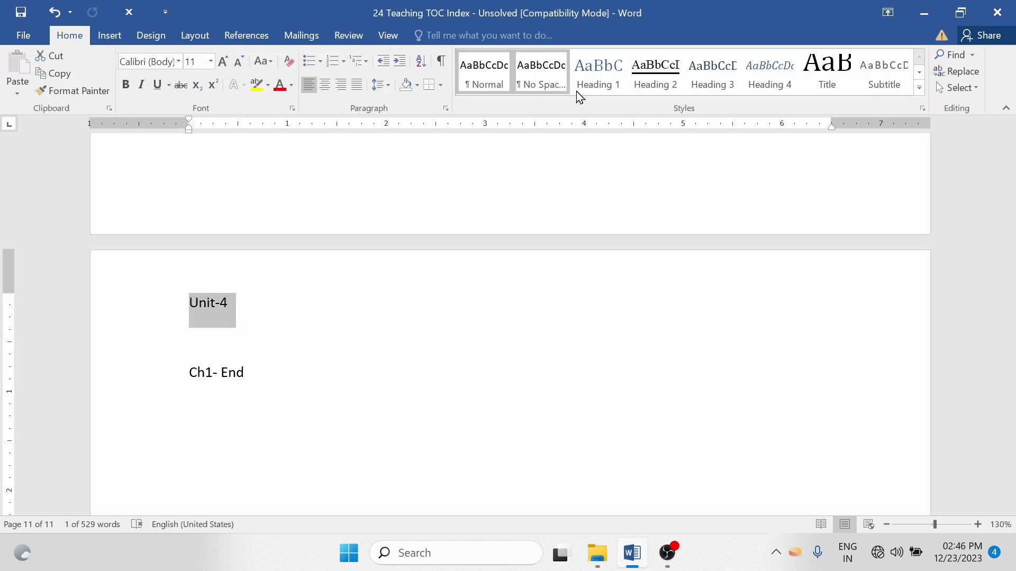
left_click(617, 83)
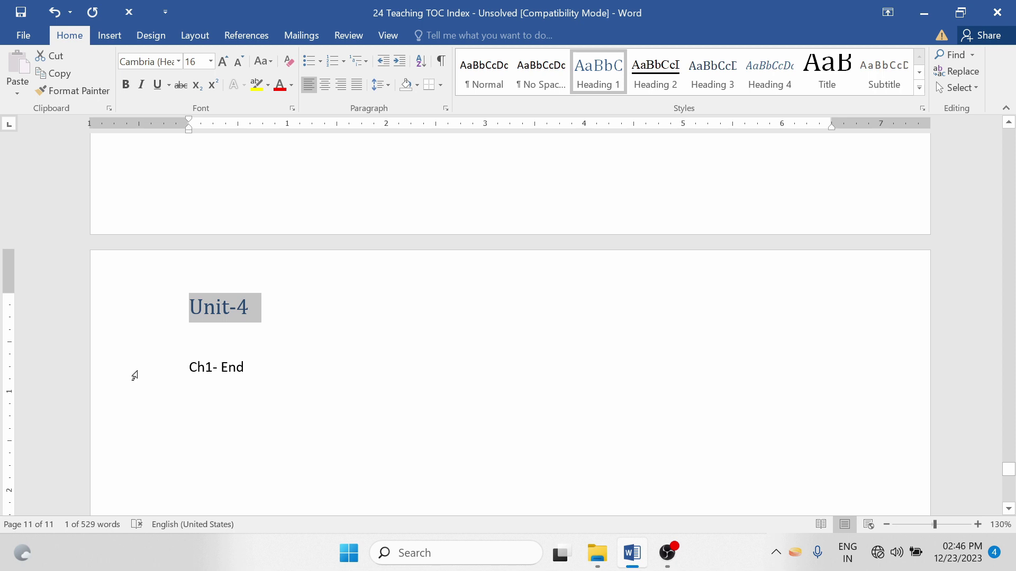
left_click(135, 376)
left_click(654, 85)
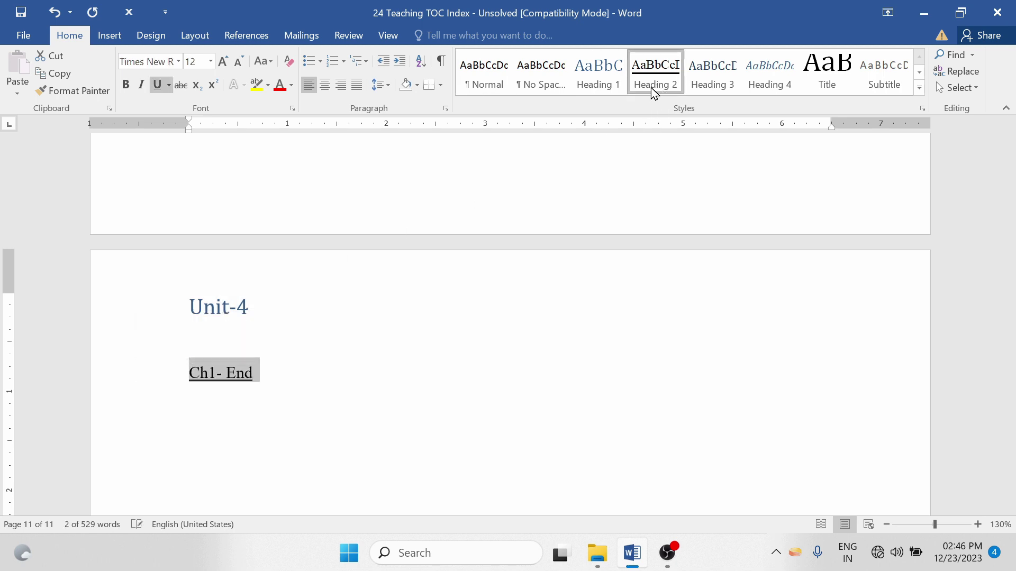
left_click(264, 403)
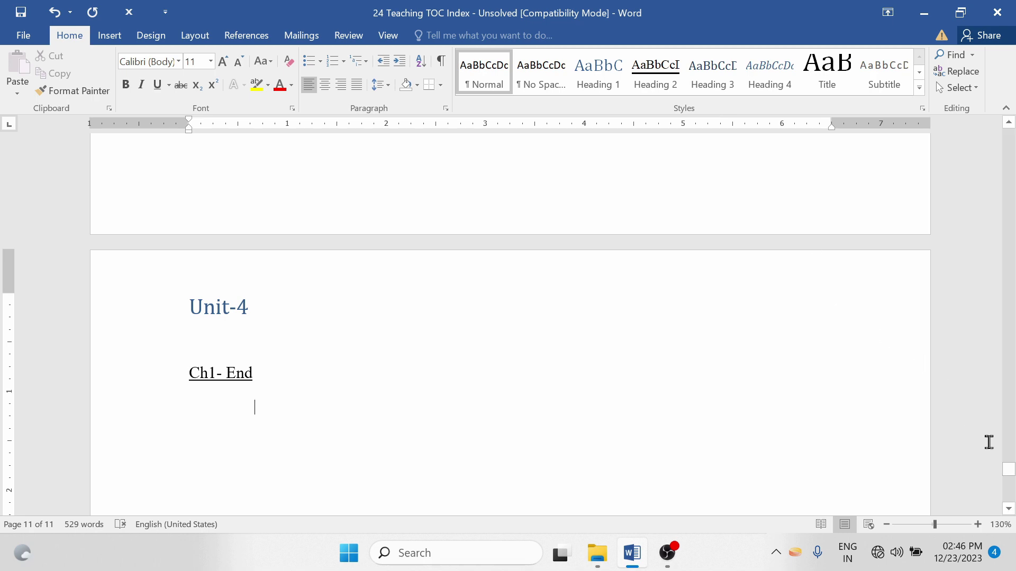
Insert a table of contents on the index page using the built-in Automatic Table 2 design.
left_click_drag(1009, 470, 1009, 137)
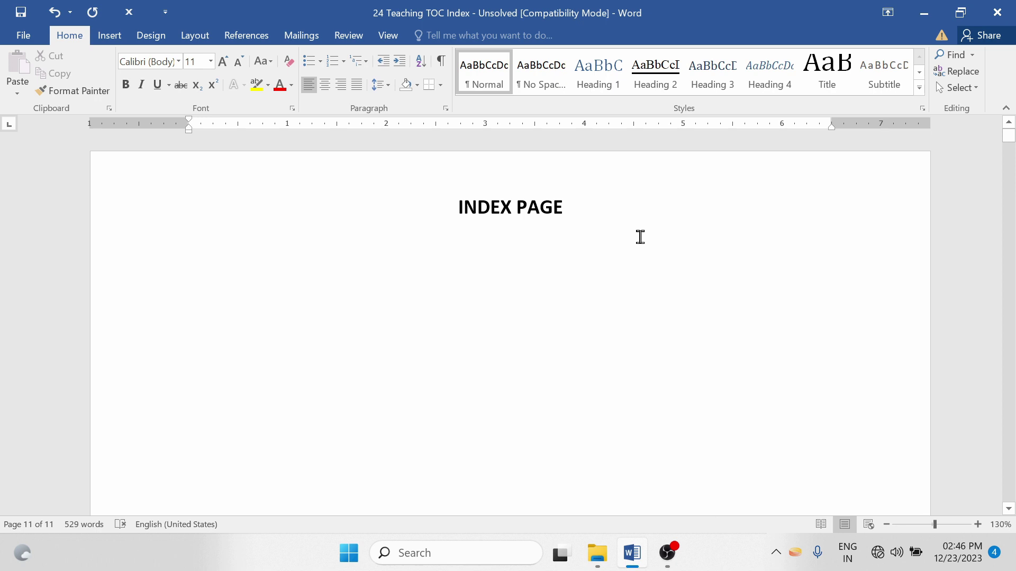
left_click(244, 35)
left_click(30, 90)
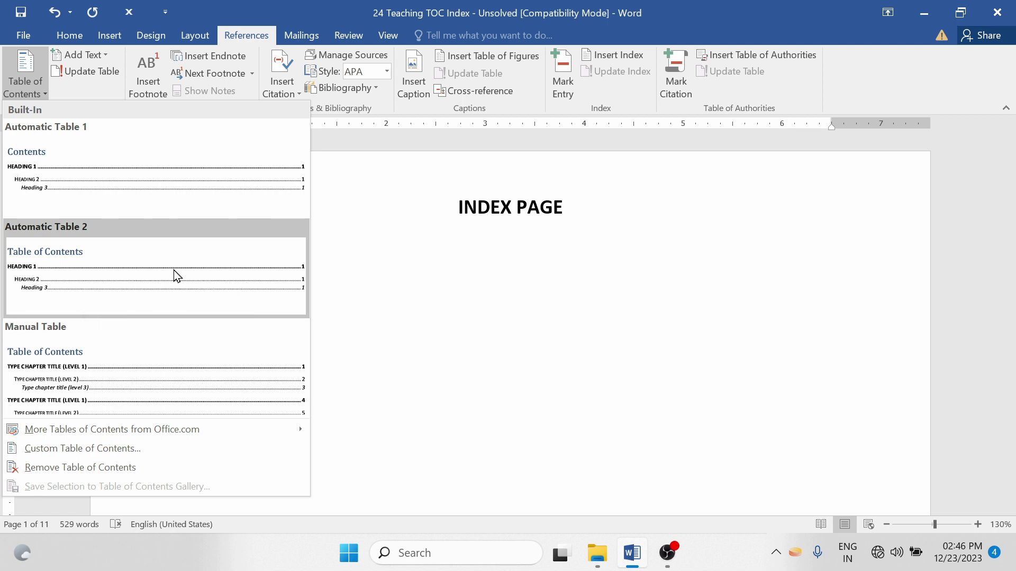
left_click(177, 275)
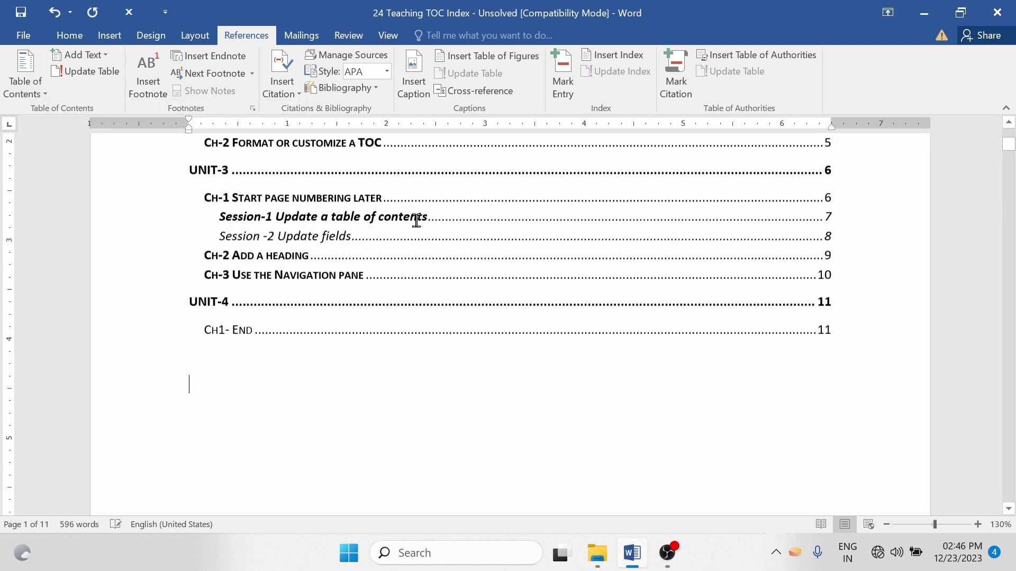
Review the entries, levels and page numbers of the inserted table of contents on the index page.
scroll(417, 220, "up", 5)
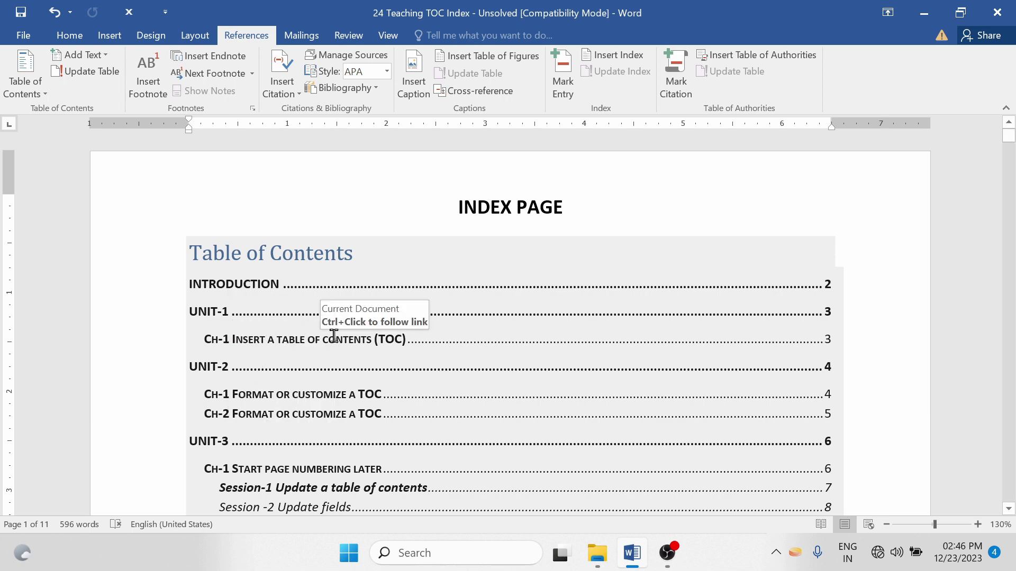
scroll(334, 336, "down", 1)
scroll(334, 337, "down", 1)
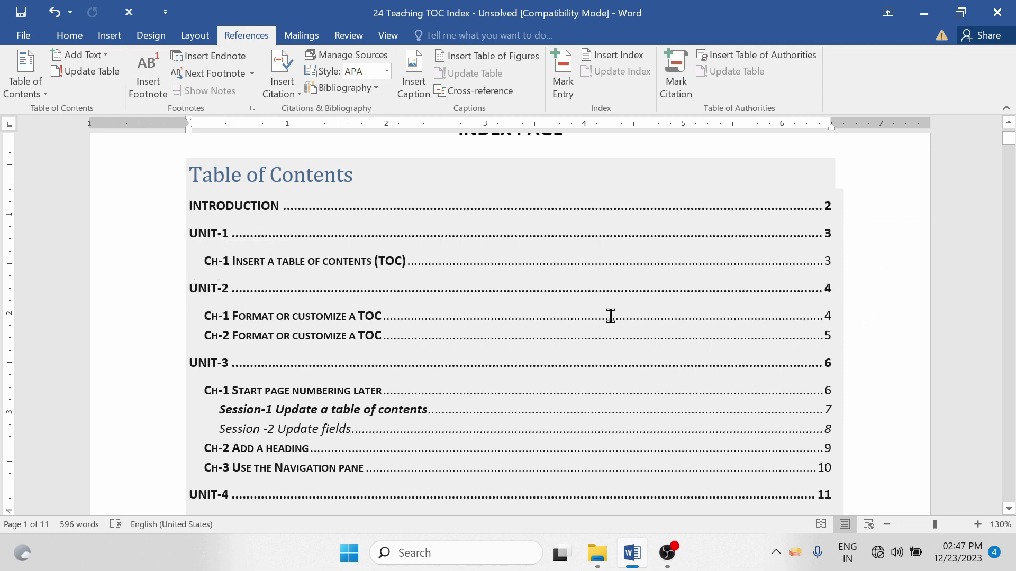
scroll(610, 315, "down", 4)
scroll(610, 316, "up", 3)
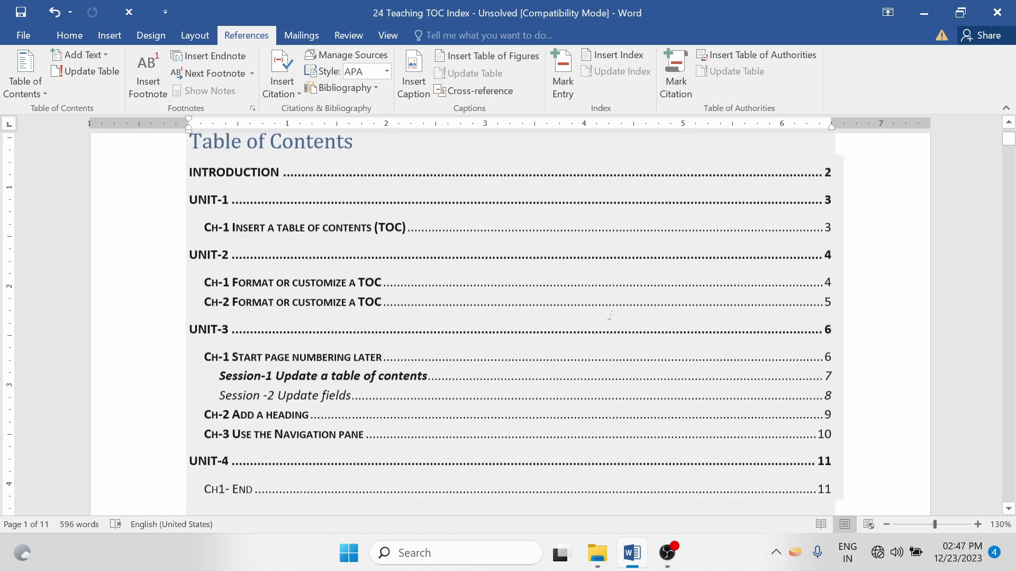
scroll(610, 316, "down", 1)
scroll(539, 302, "up", 1)
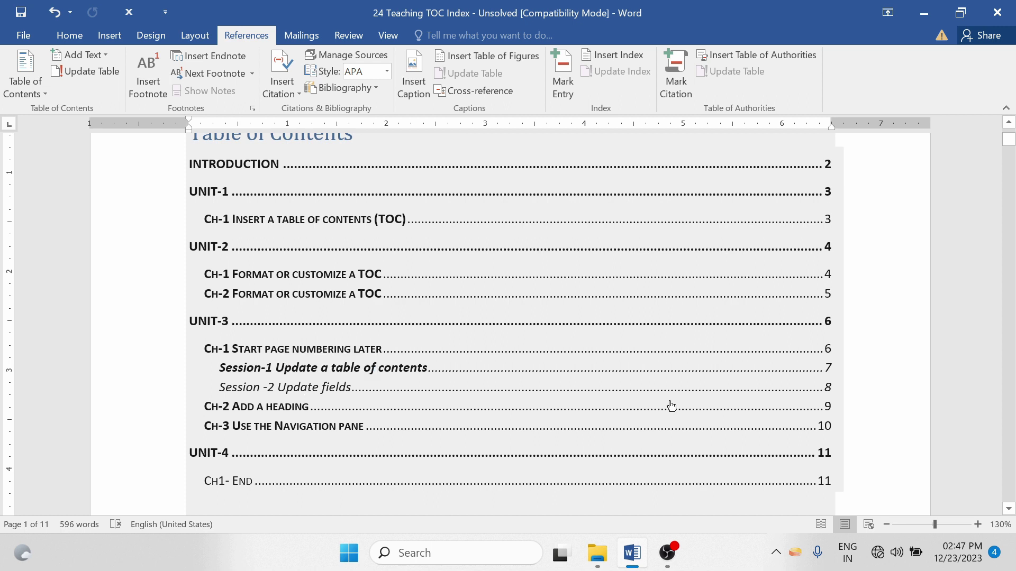
Follow the "Session -2 Update fields" link in the table of contents to its heading, and return to the index page.
left_click(315, 389, "ctrl")
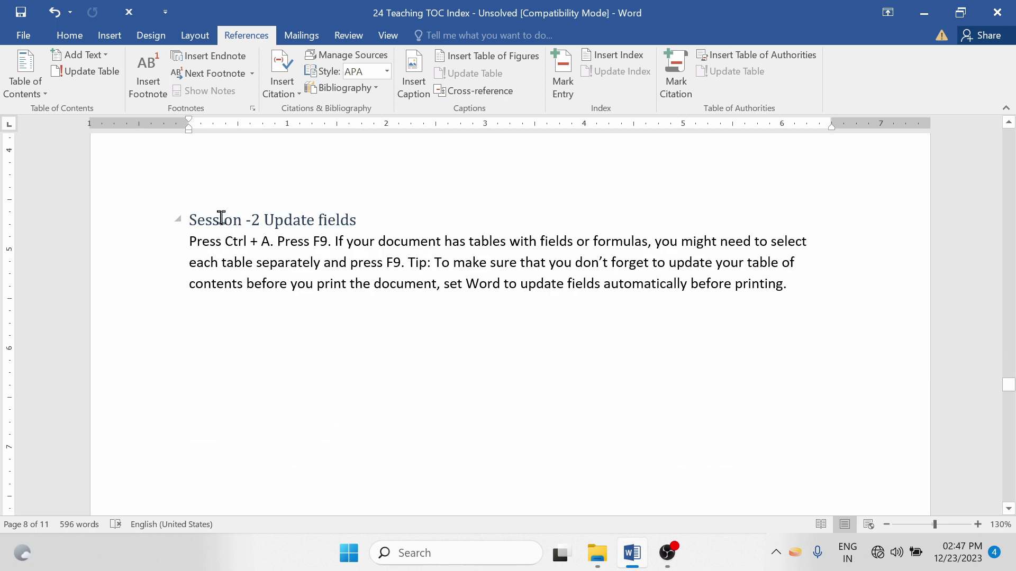
mouse_move(22, 552)
left_click_drag(1011, 389, 1011, 391)
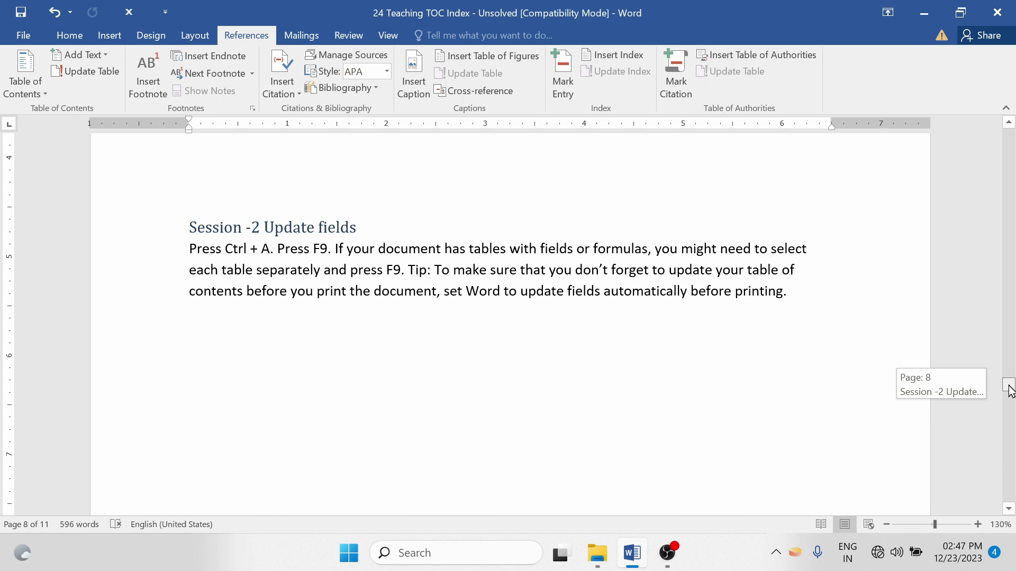
mouse_move(1011, 391)
left_mouse_down()
mouse_move(1000, 279)
mouse_move(1010, 114)
left_mouse_up()
Turn off using hyperlinks instead of page numbers in the custom table of contents settings and replace the existing table.
left_click(339, 248)
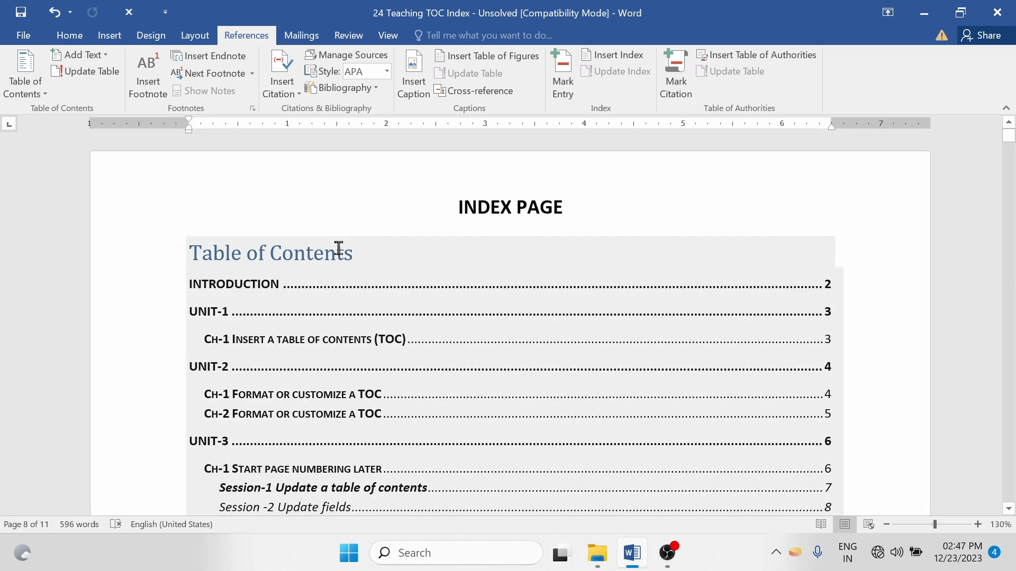
scroll(338, 249, "down", 3)
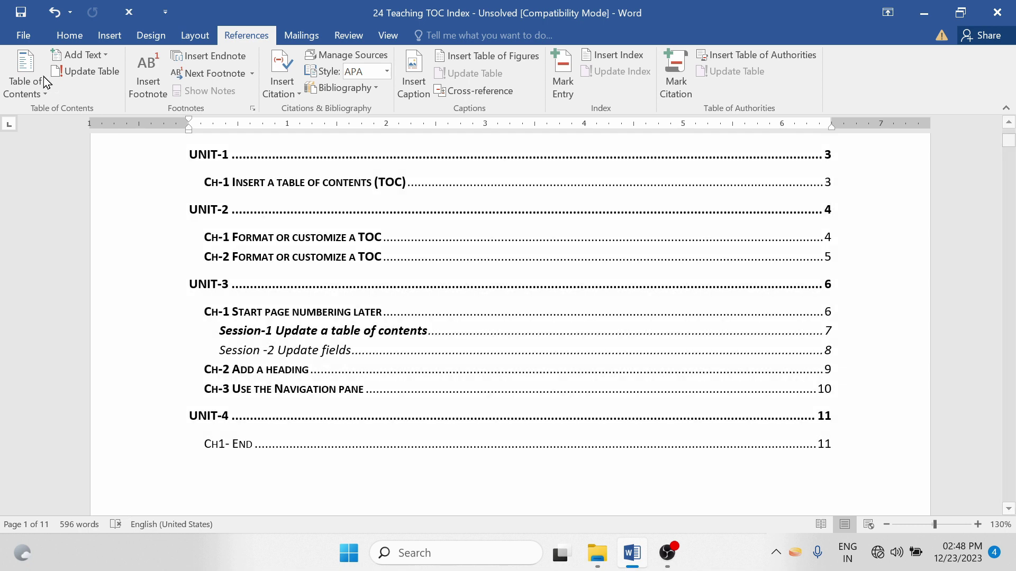
left_click(26, 81)
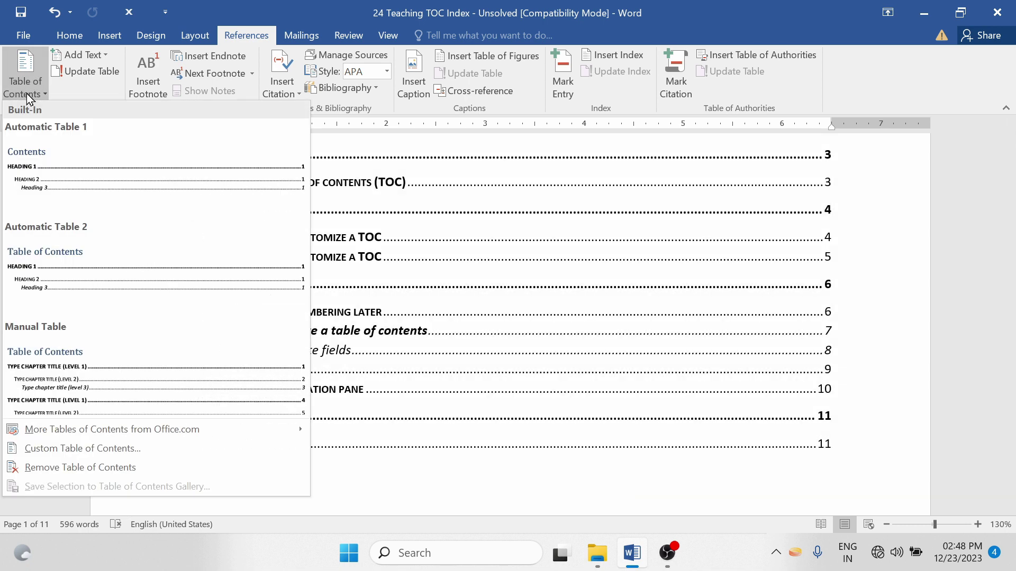
left_click(48, 450)
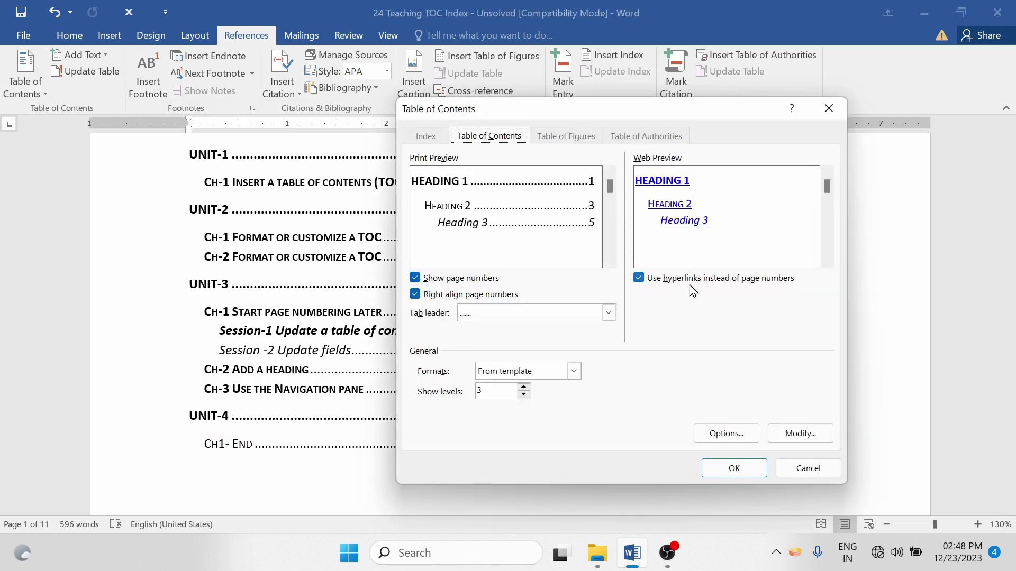
left_click(729, 278)
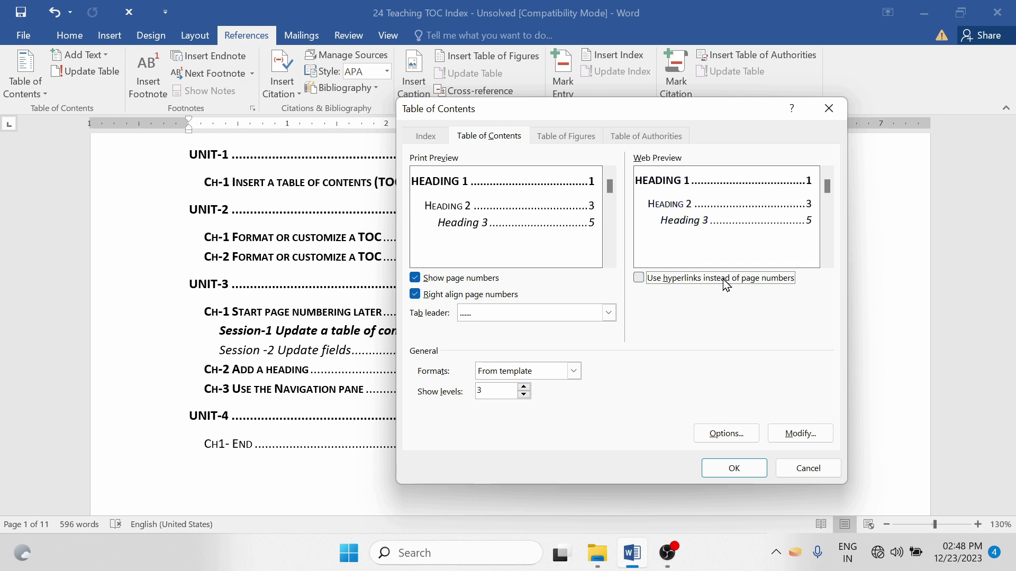
left_click(734, 471)
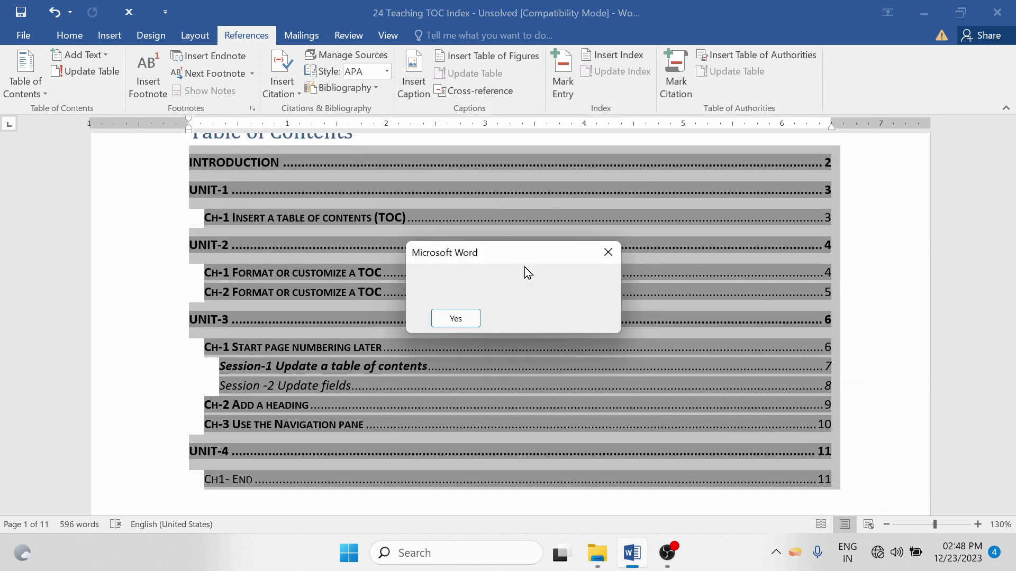
left_click(455, 318)
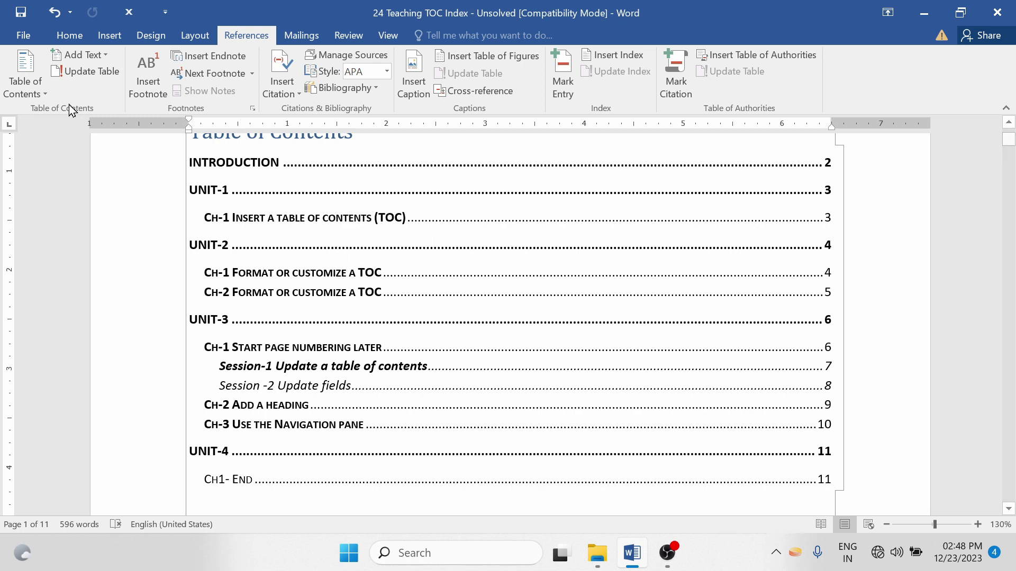
Replace the table of contents with a custom one that has hyperlinks instead of page numbers enabled.
left_click(37, 89)
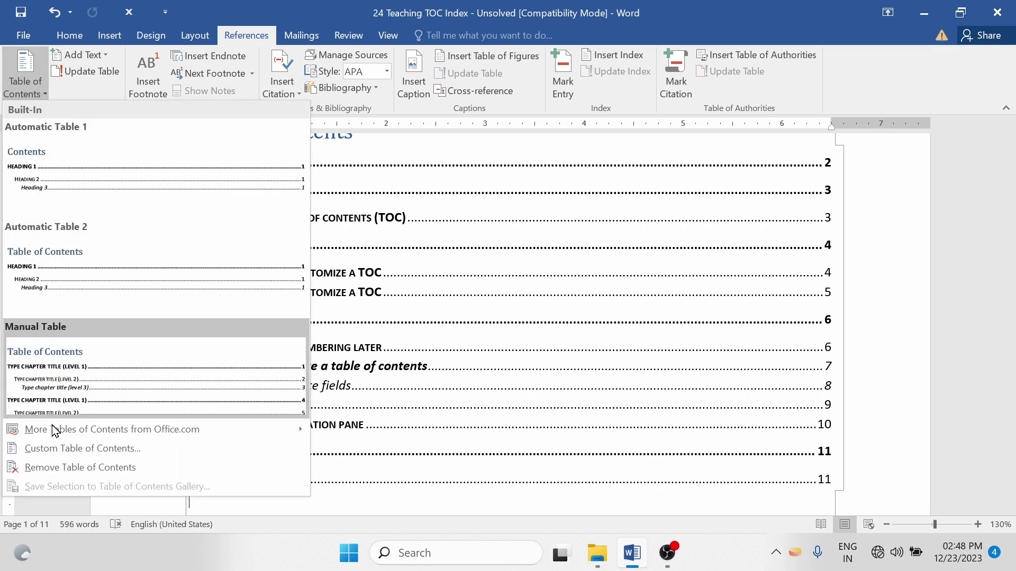
left_click(60, 452)
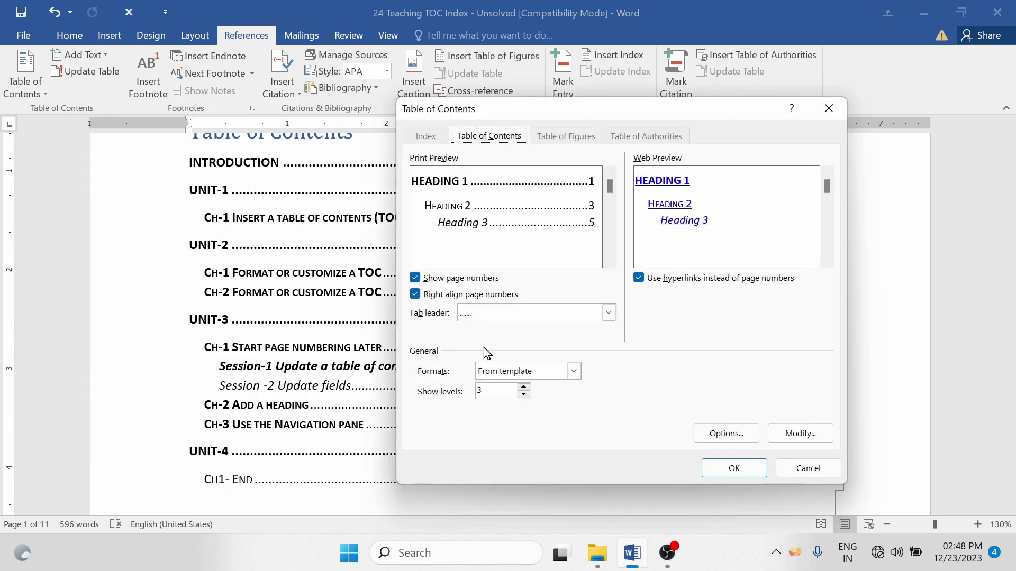
left_click(664, 279)
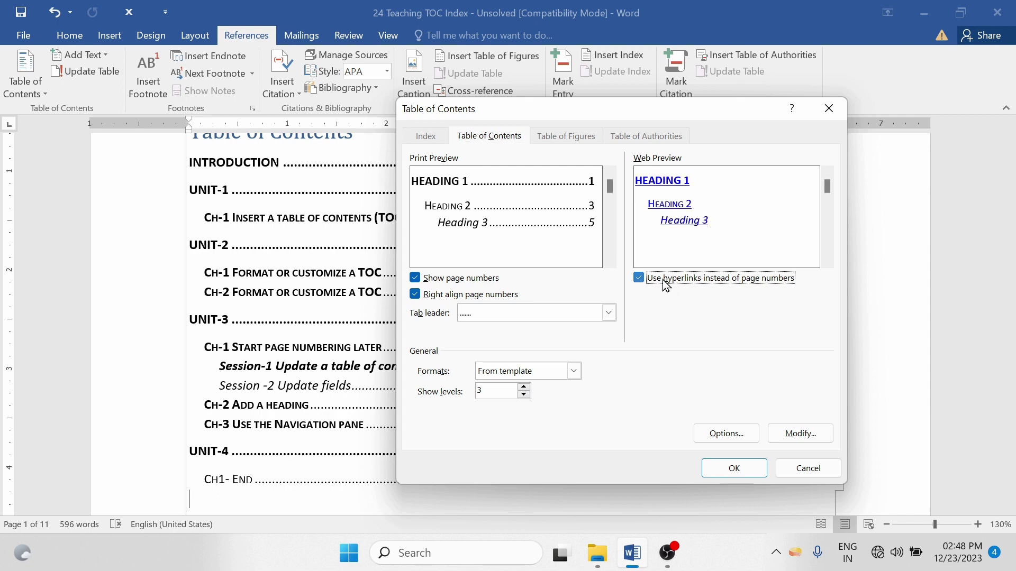
left_click(745, 477)
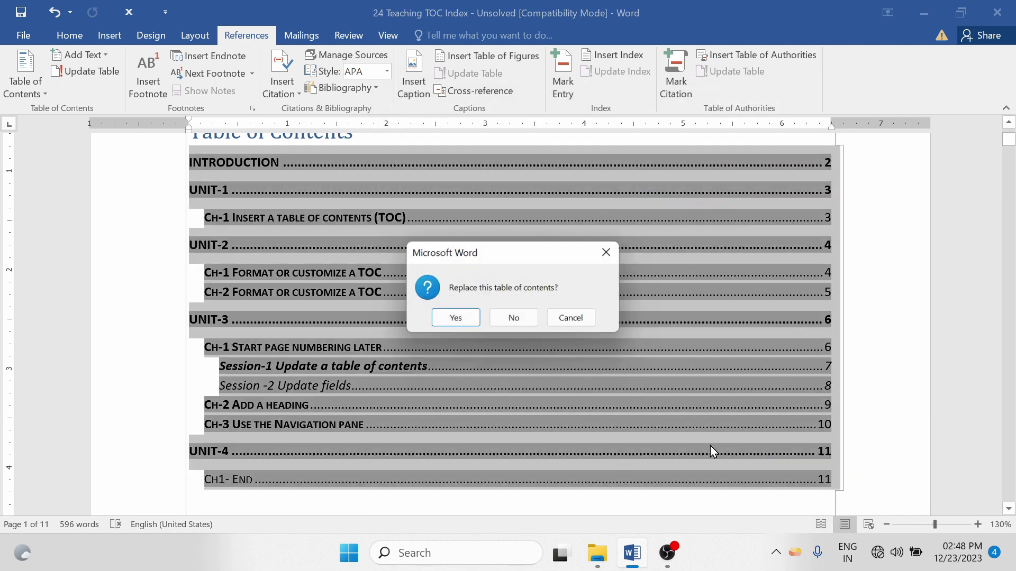
left_click(465, 317)
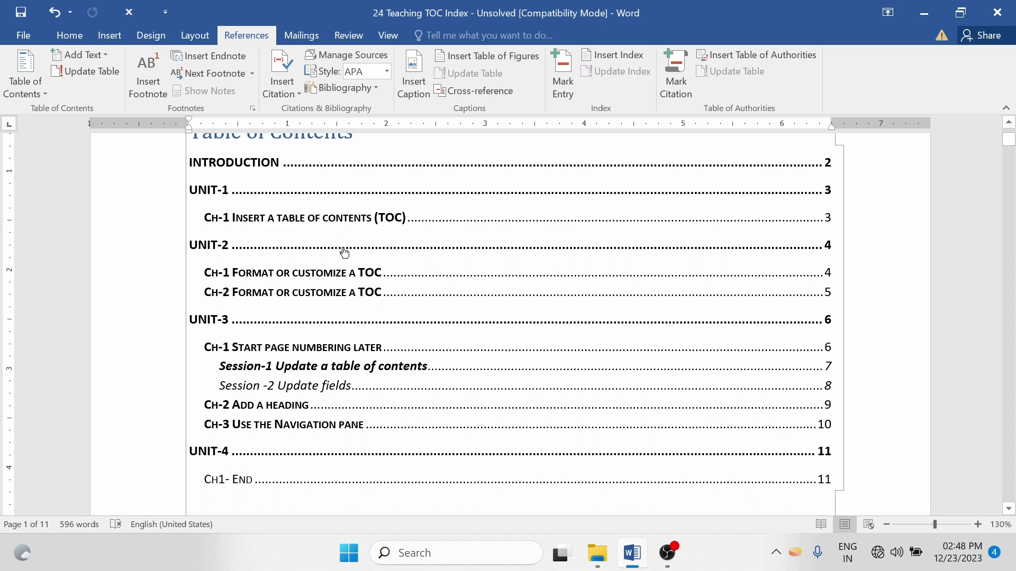
Follow the "Ch-2 Format or customize a TOC" link in the table of contents to its heading, and return to the index page.
left_click(447, 294, "ctrl")
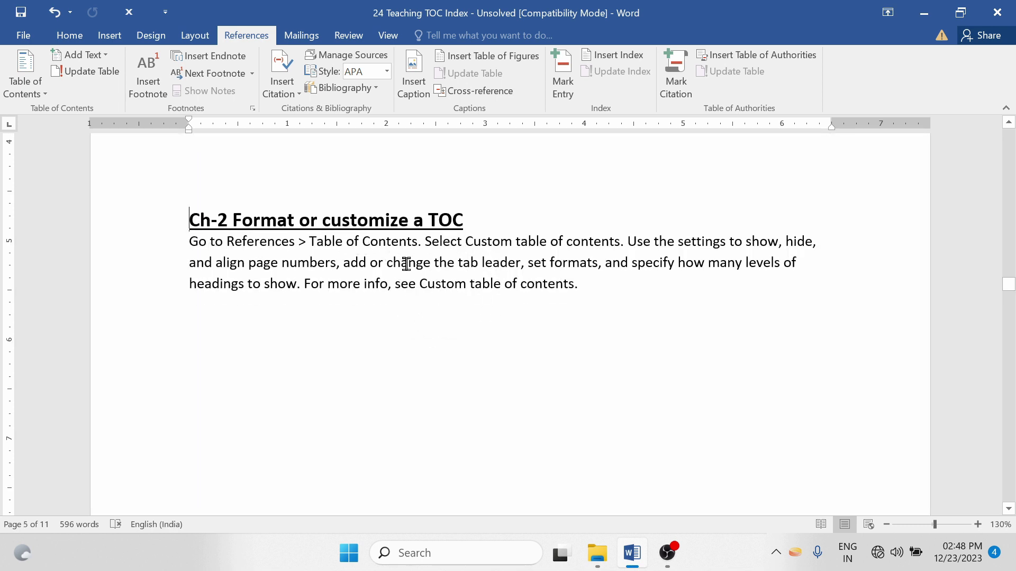
left_click(603, 264)
left_click(189, 219, "shift")
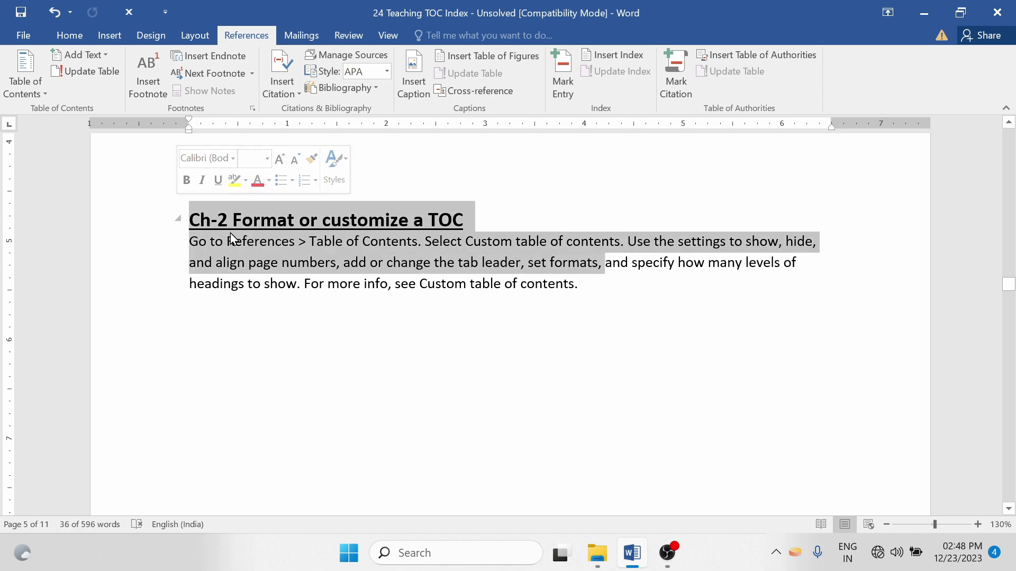
left_click_drag(1011, 294, 1009, 138)
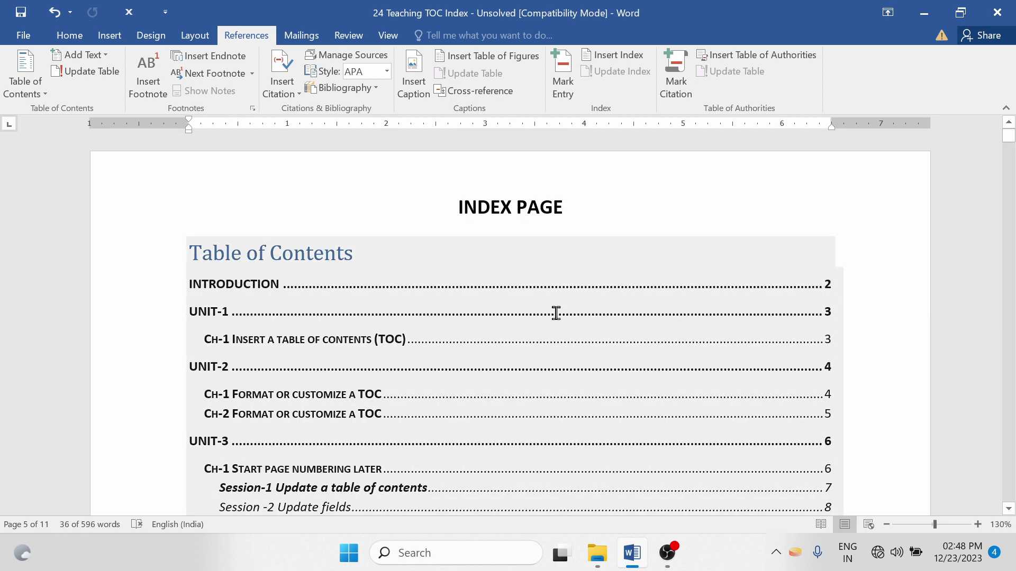
Make the "Table of Contents" title bold, italic and centered, and enlarge it to 22 pt.
left_click(372, 312)
scroll(236, 344, "down", 2)
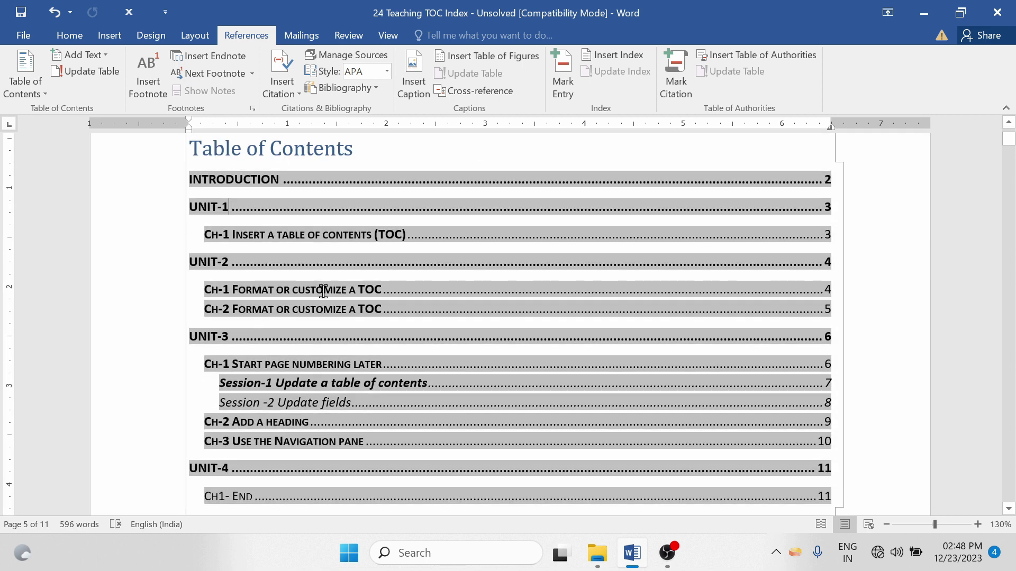
scroll(324, 288, "up", 2)
left_click_drag(354, 241, 197, 235)
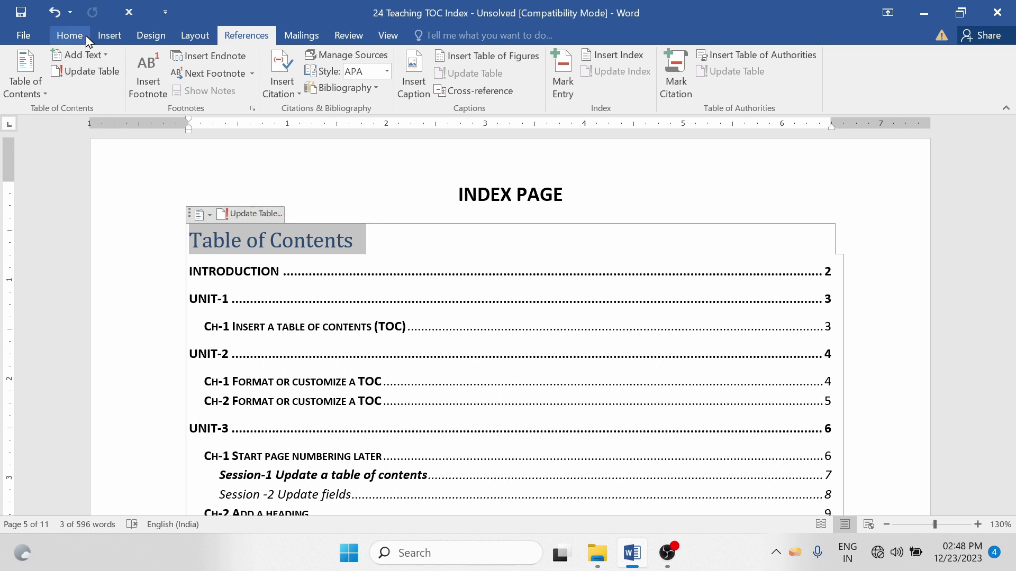
left_click(70, 35)
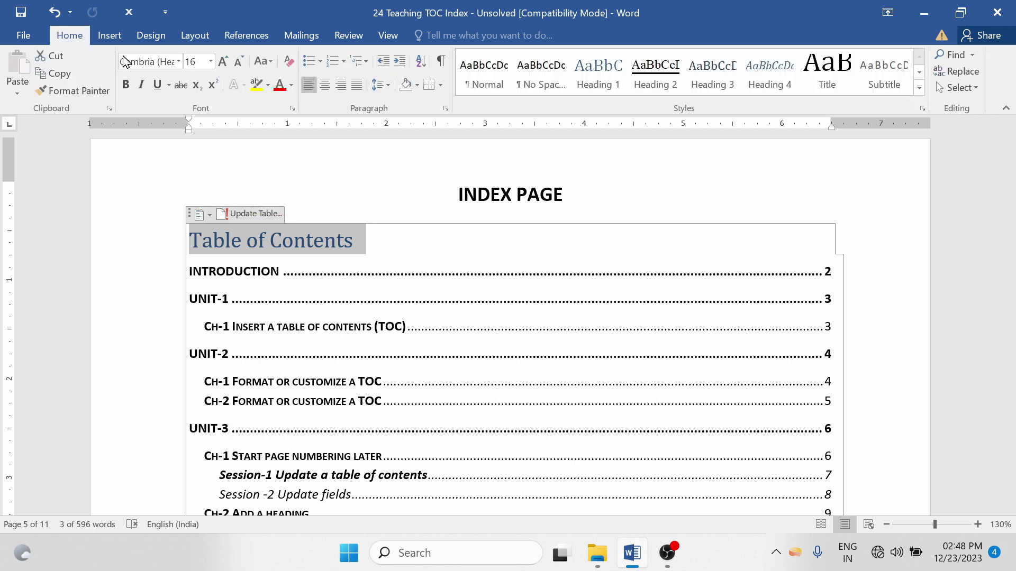
left_click(141, 84)
left_click(126, 86)
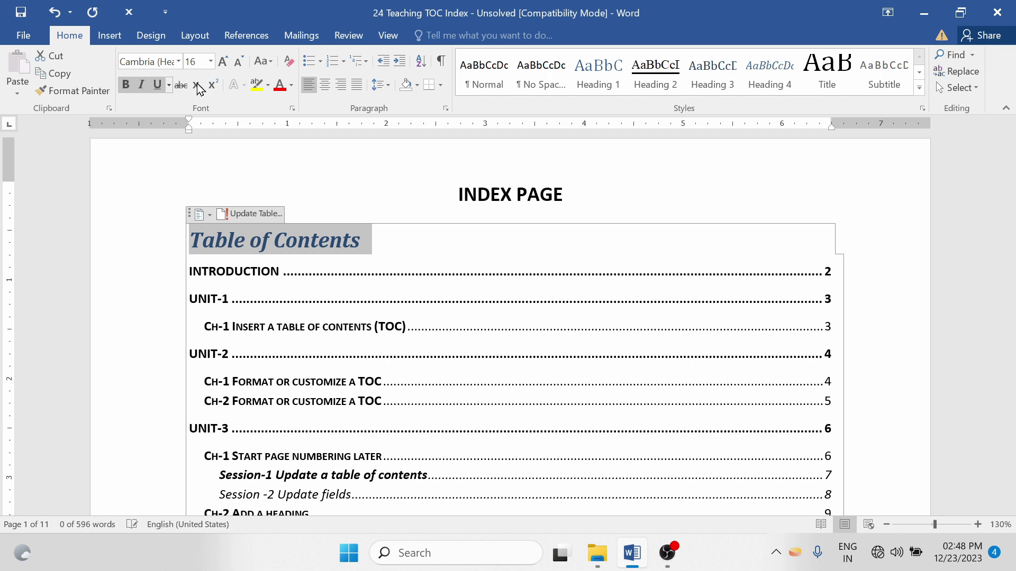
left_click(325, 85)
left_click(221, 62)
left_click(221, 62)
left_click(221, 62)
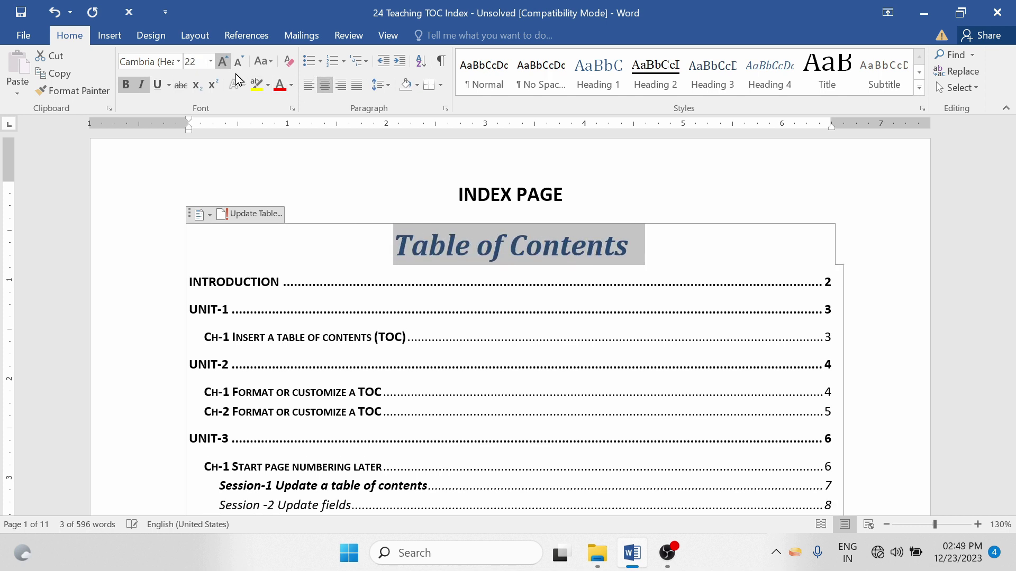
Replace the table of contents title text with "Index".
left_click(422, 257)
triple_click(521, 248)
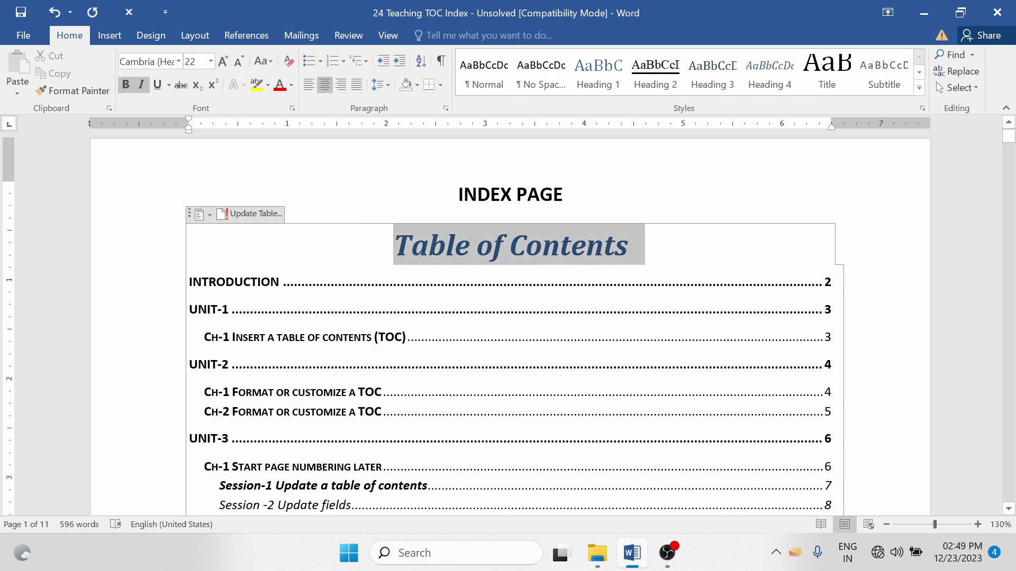
type("INdex")
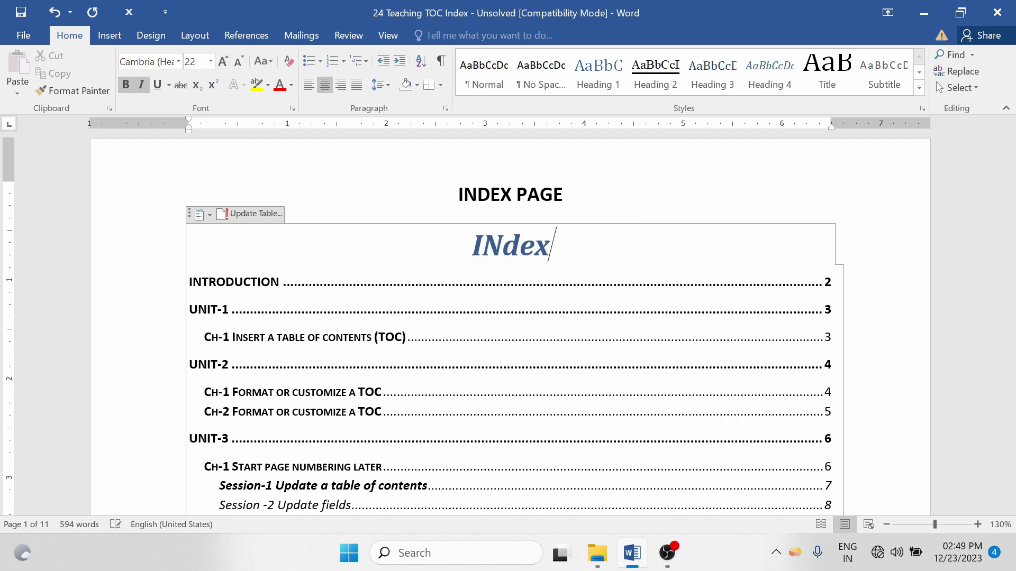
key("BackSpace")
key("BackSpace")
key("BackSpace")
key("BackSpace")
type("ndex")
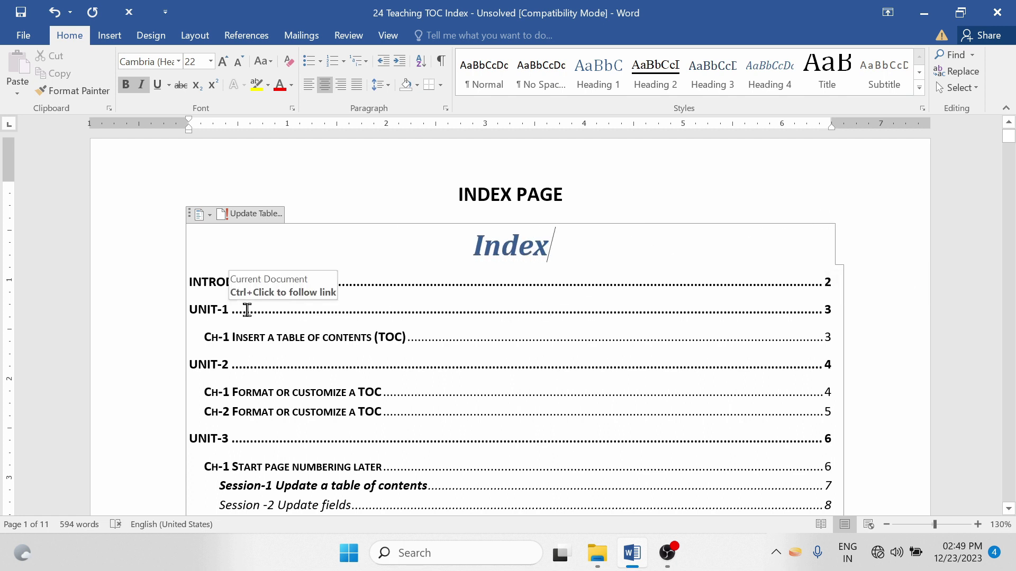
Add a "Ch-2" heading in the Heading 2 style a few lines below "Ch1- End" under Unit-4.
scroll(247, 310, "down", 2)
scroll(247, 309, "down", 1)
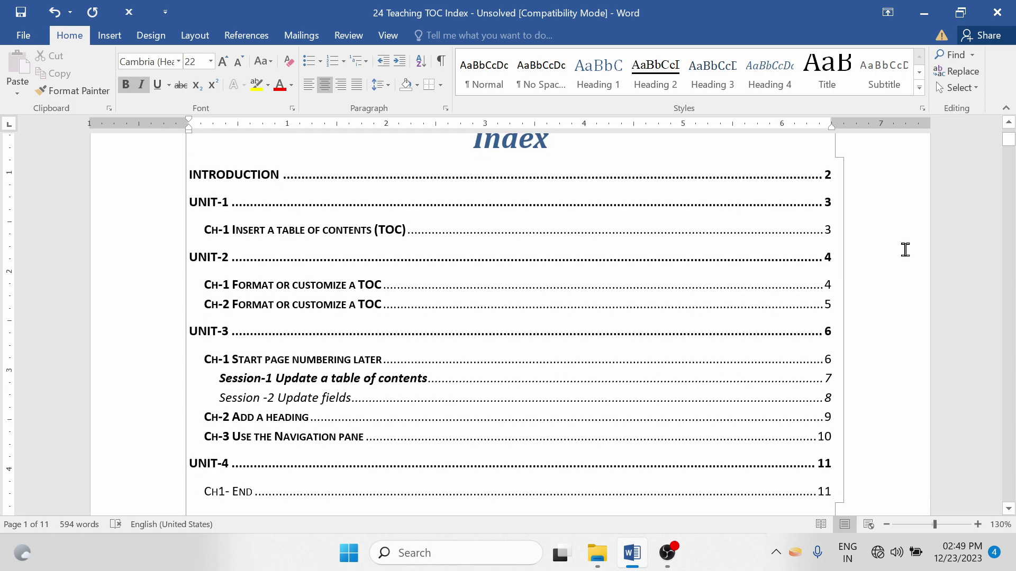
left_click_drag(1008, 140, 1010, 491)
left_click(268, 366)
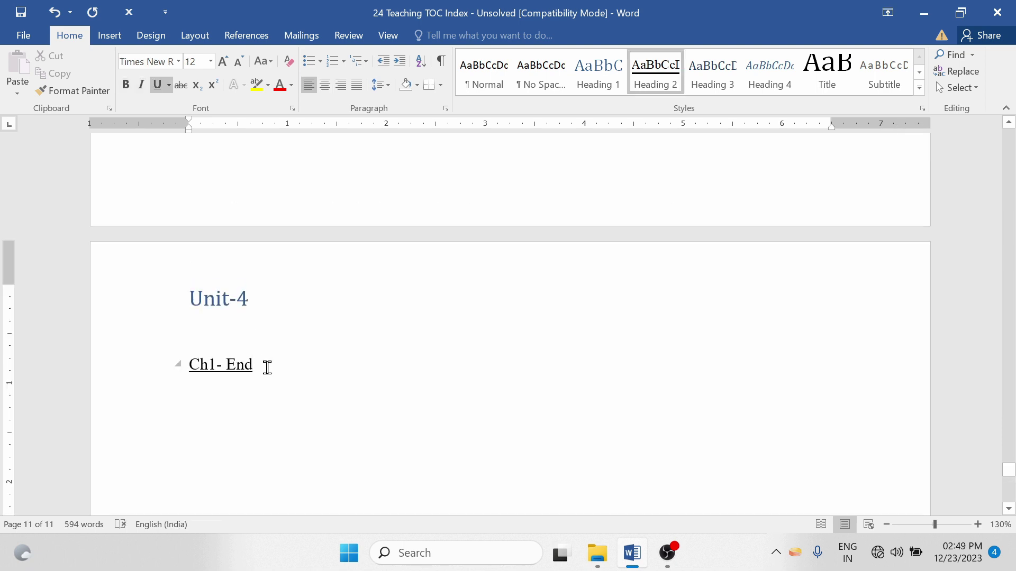
key("Return")
key("Return")
key("Return")
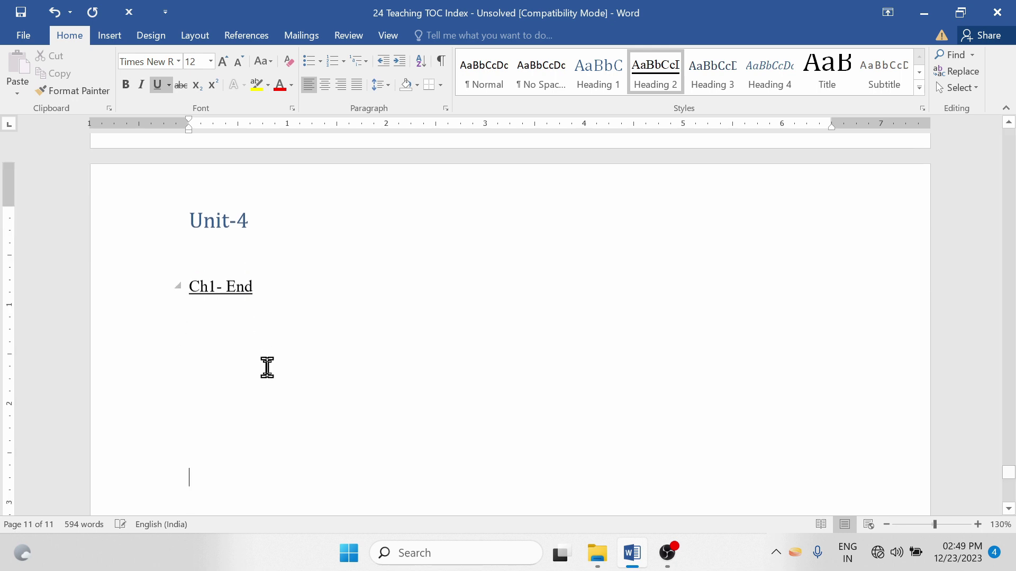
type("Ch-2")
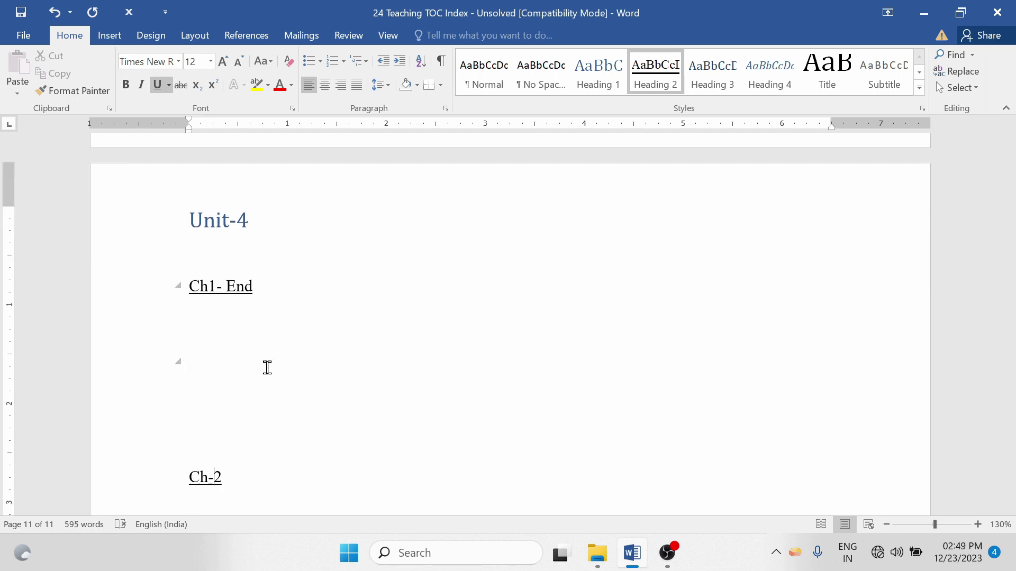
Insert blank lines above the "Ch-2" heading to push it onto a new page.
key("Return")
key("Return")
key("Return")
key("Return")
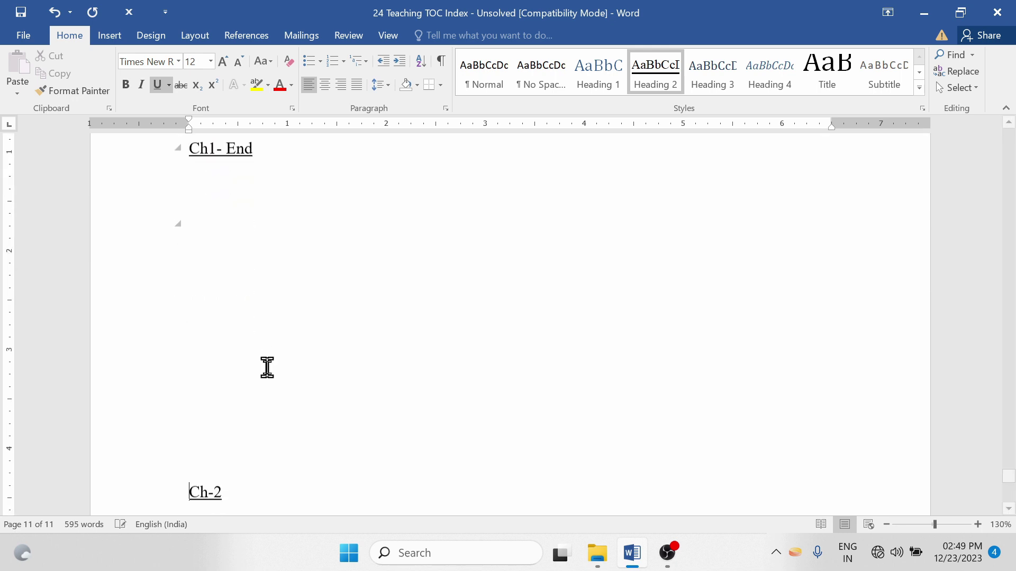
key("Return")
key("Return")
key("Return")
key("Return")
key("Return")
key("Return")
key("Return")
key("Return")
key("Return")
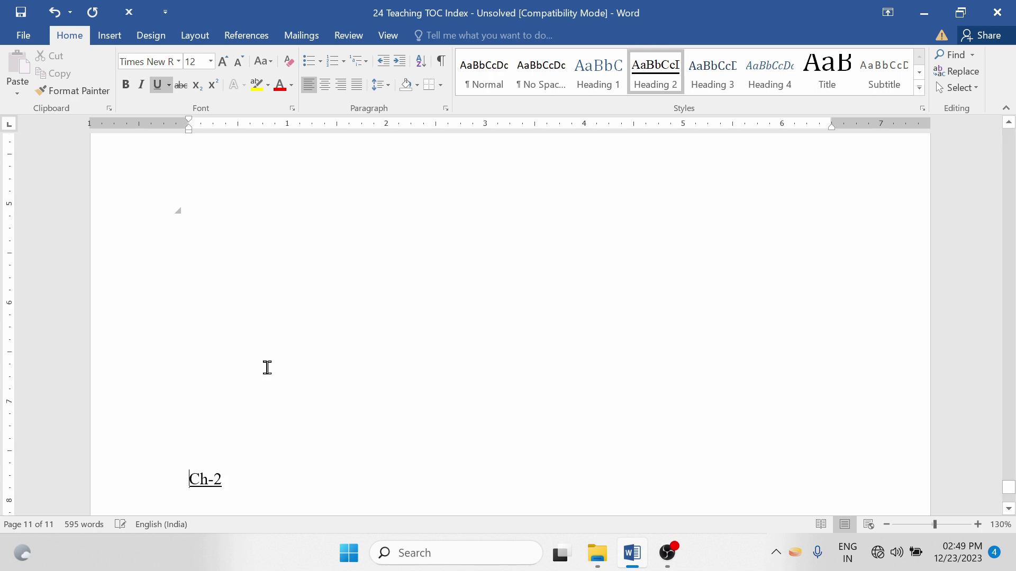
key("Return")
key("Return")
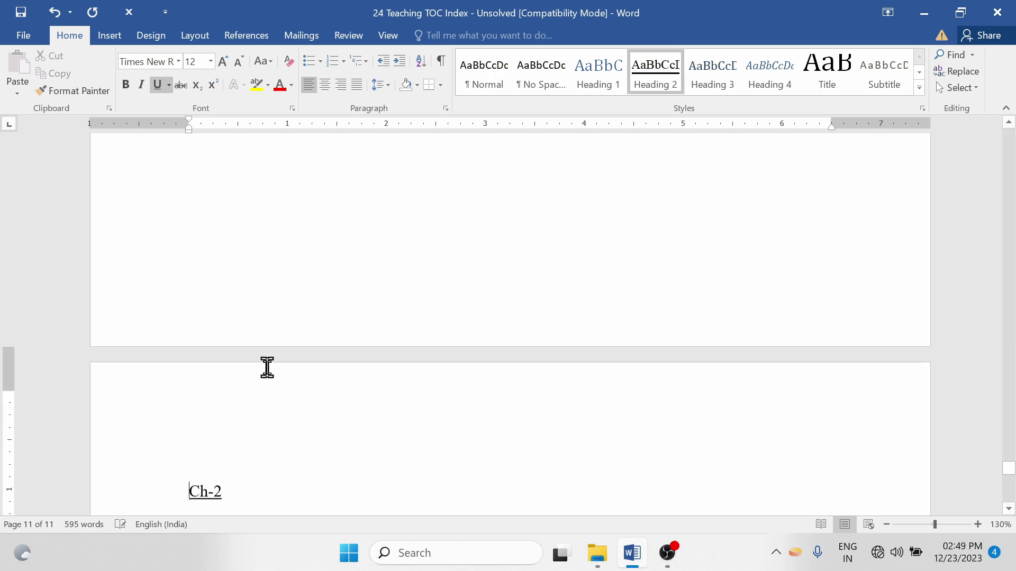
left_click(238, 481)
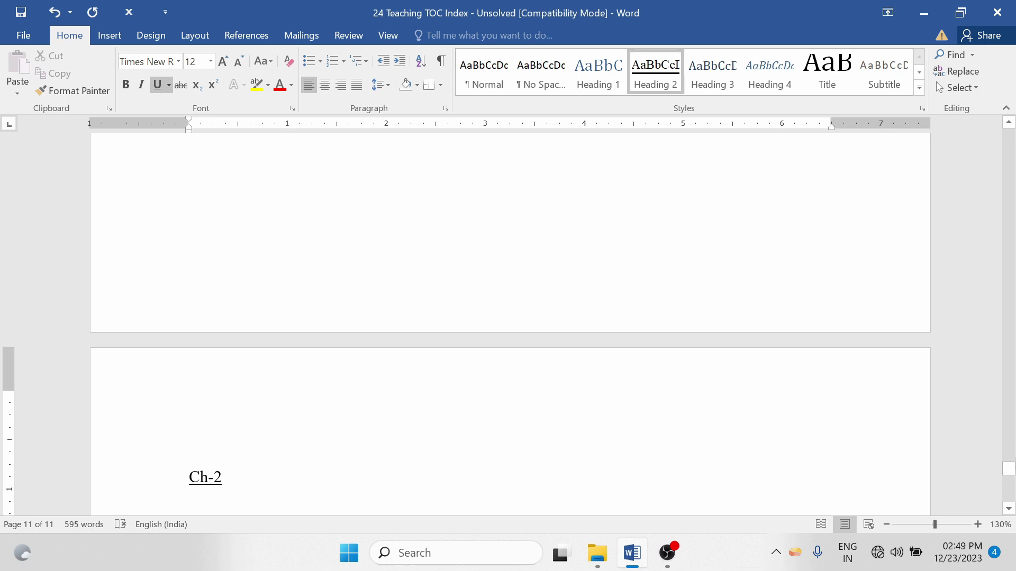
Update the entire table of contents on the index page, including entries as well as page numbers.
left_click_drag(1010, 471, 1010, 136)
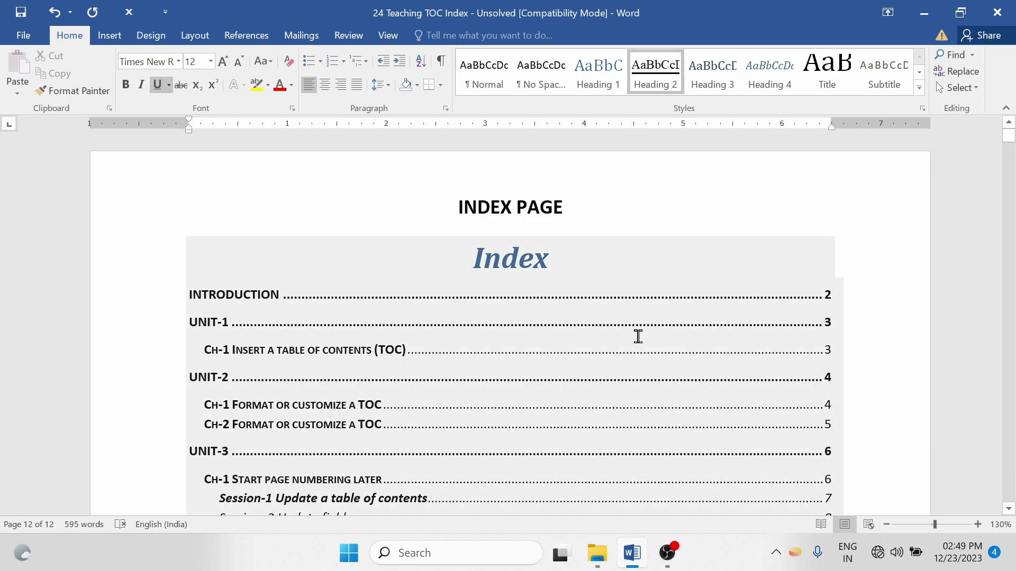
scroll(635, 344, "down", 5)
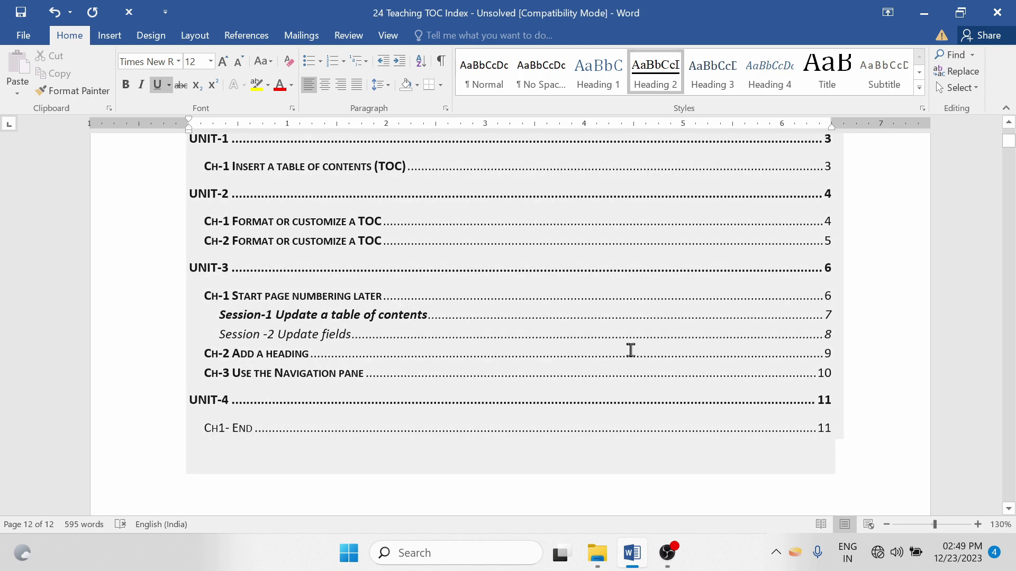
scroll(749, 435, "down", 1)
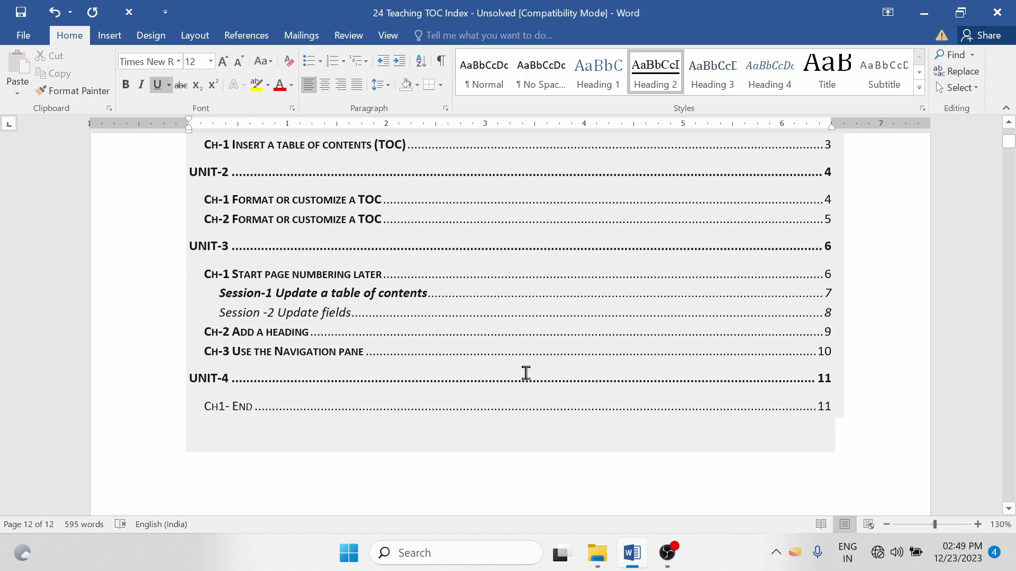
left_click(345, 315)
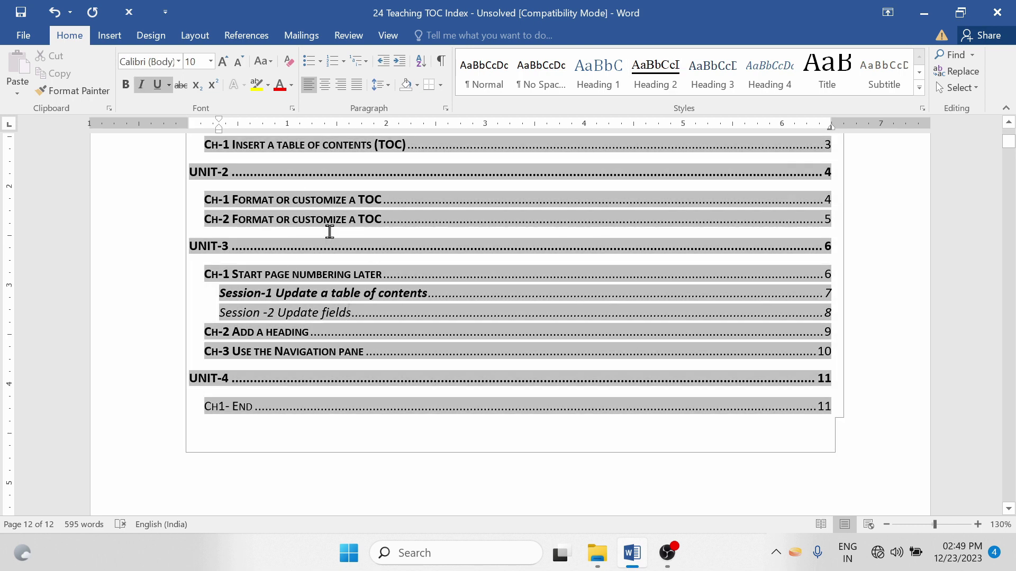
right_click(330, 235)
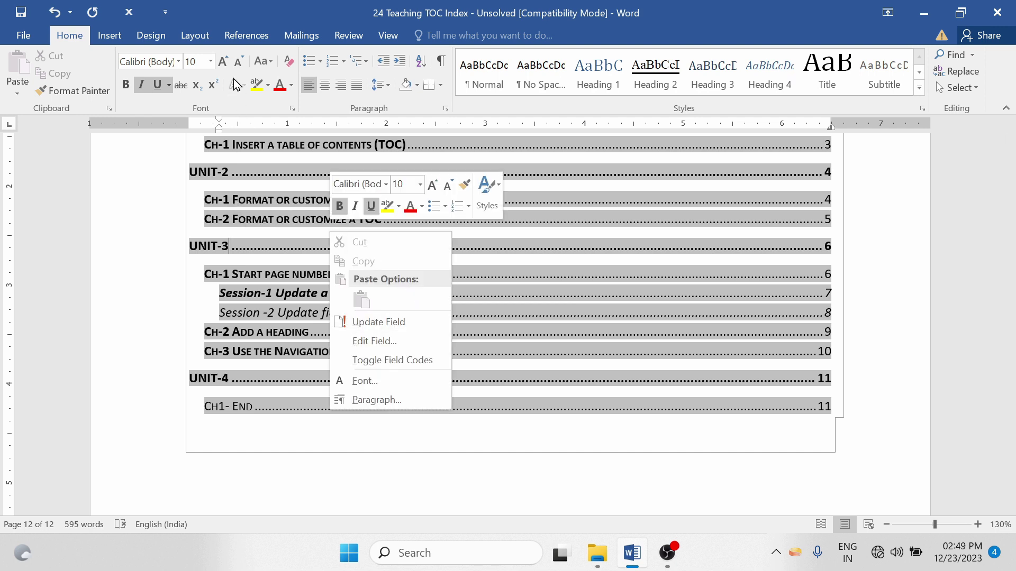
left_click(239, 35)
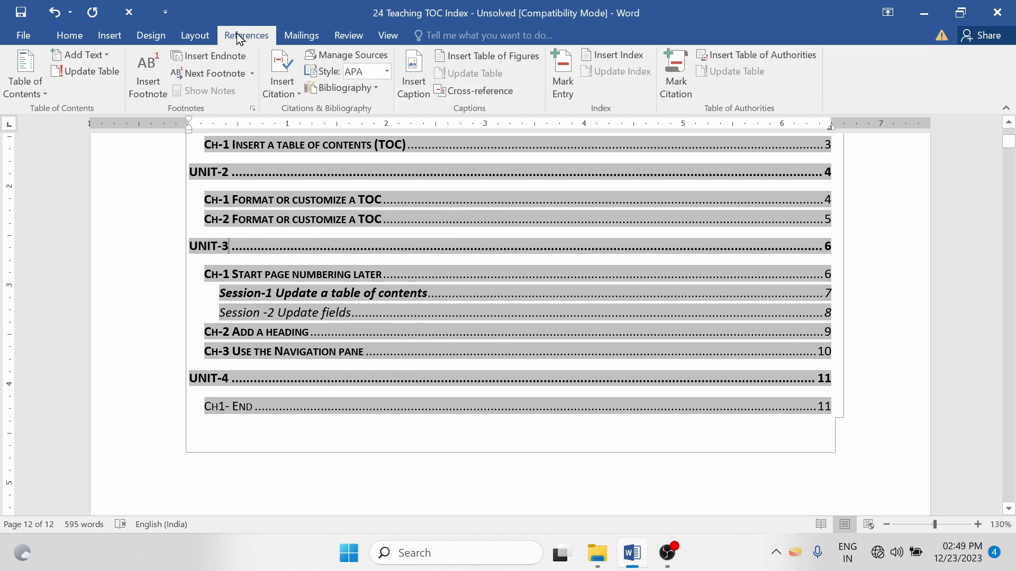
left_click(86, 75)
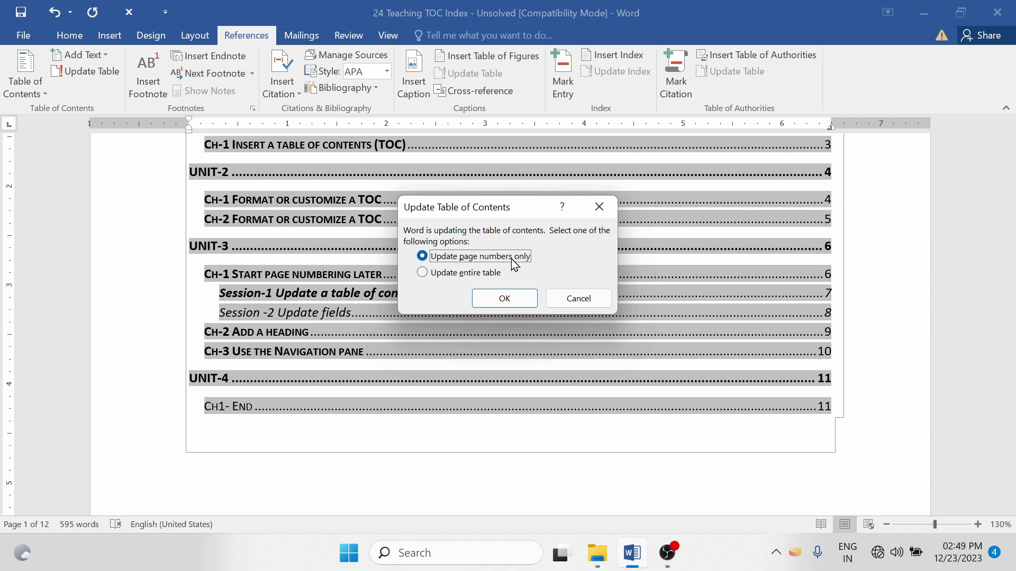
left_click(439, 278)
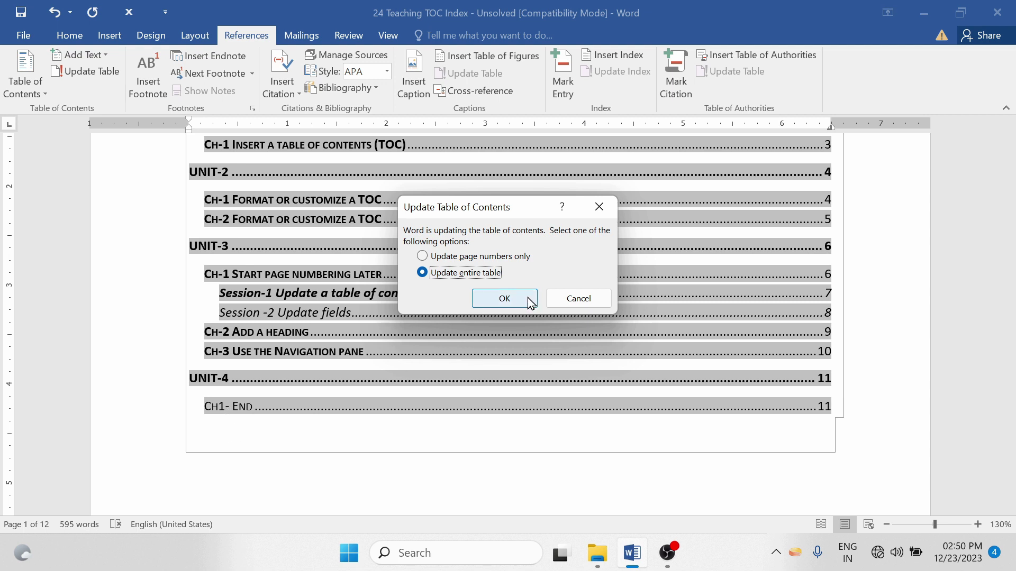
left_click(510, 302)
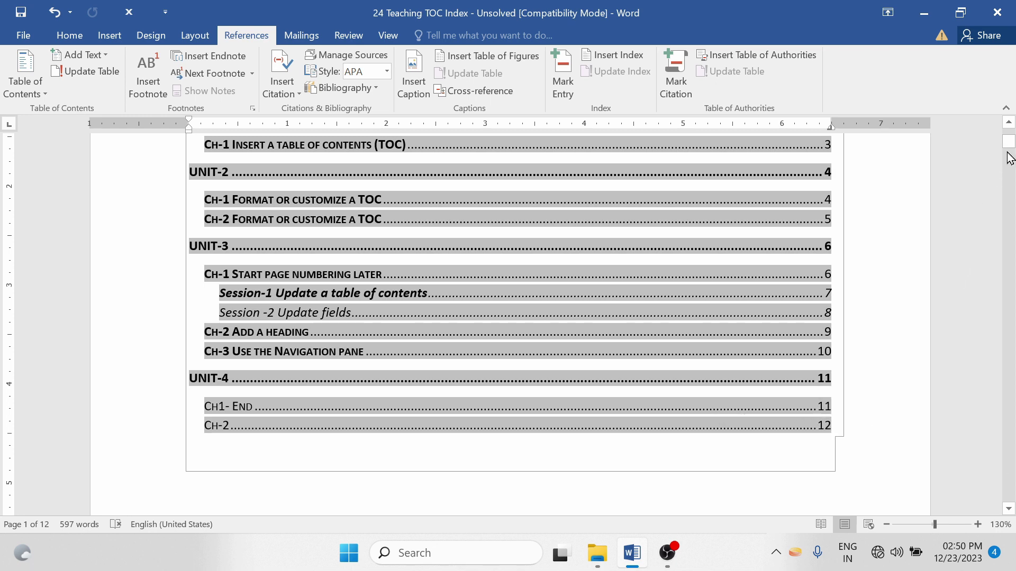
Try deleting the UNIT-4, "Ch1- End" and "Ch-2" entries from the table of contents, and undo the deletion.
left_click_drag(1009, 143, 1009, 129)
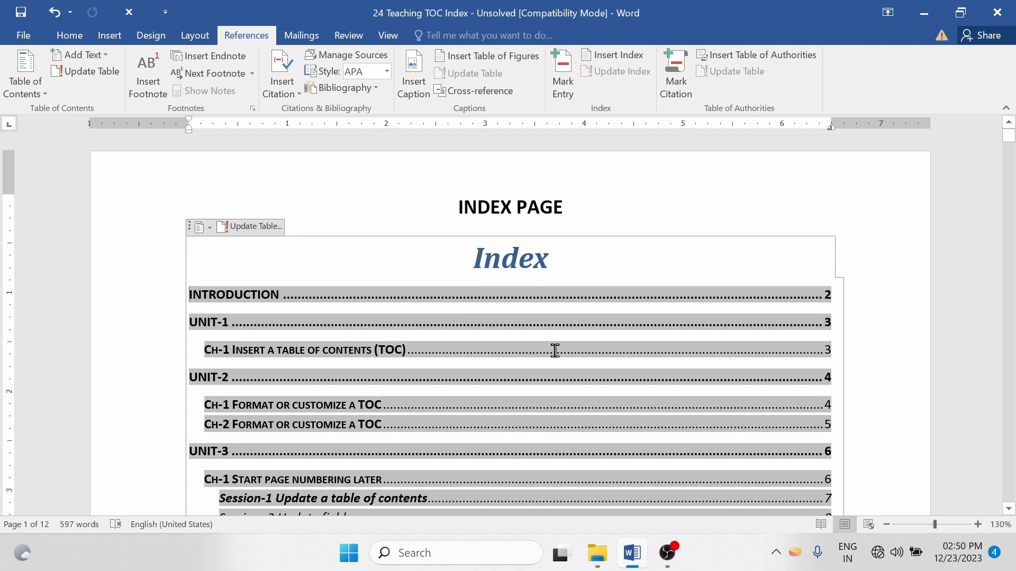
scroll(630, 396, "down", 5)
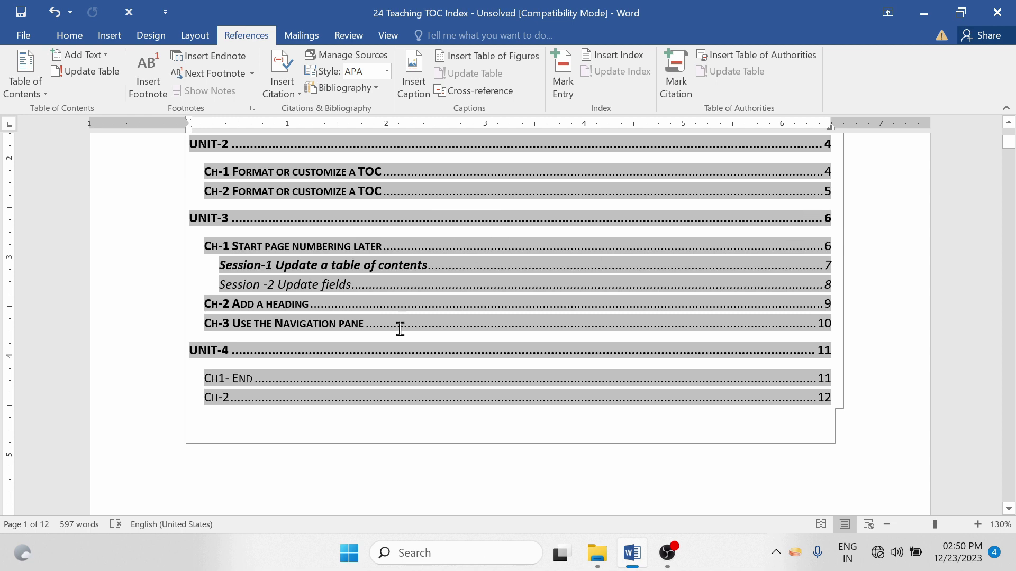
left_click_drag(256, 407, 202, 352)
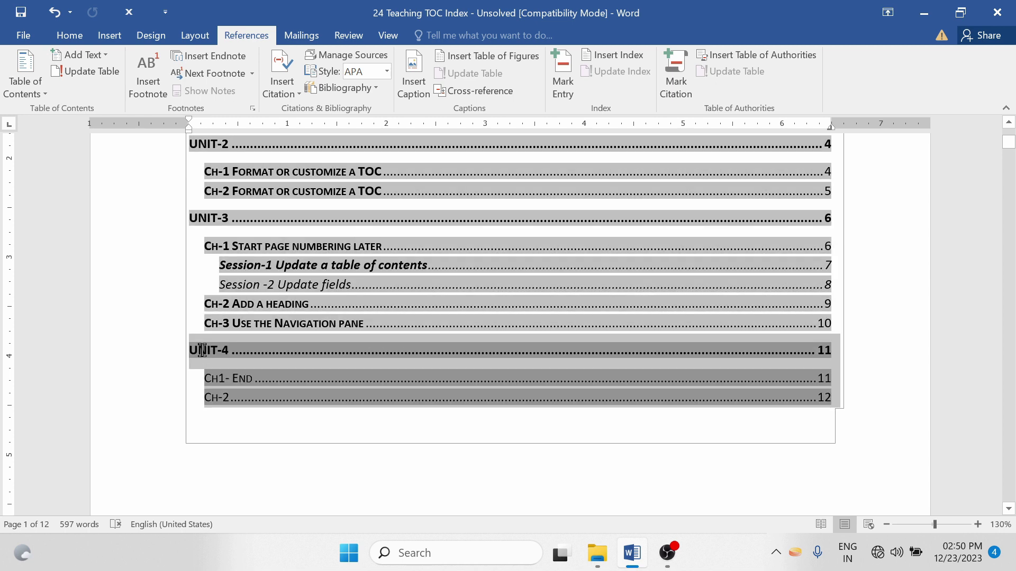
key("Delete")
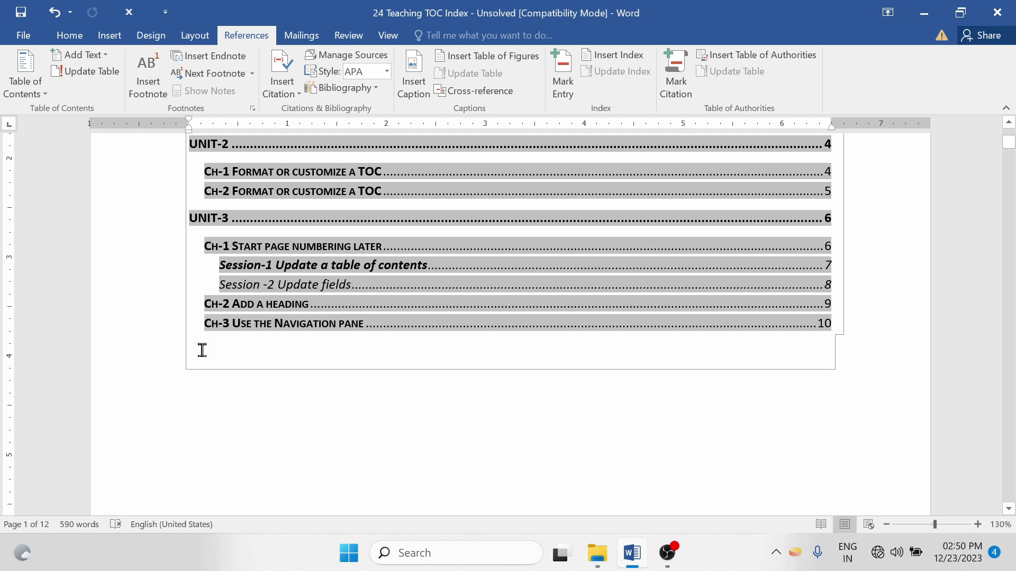
key("ctrl+z")
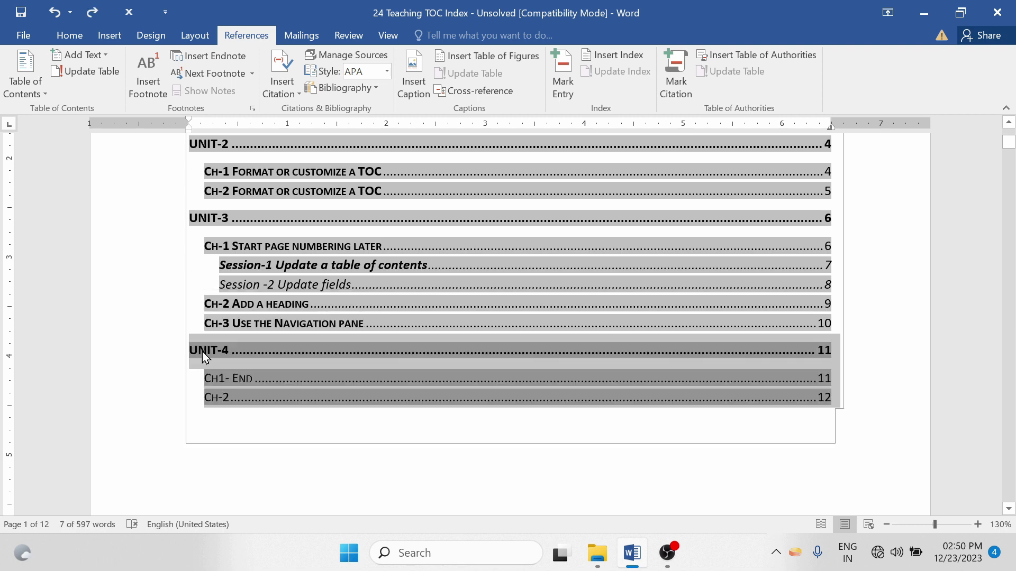
Start a custom table of contents on the index page with a solid underline tab leader and 9 heading levels shown.
scroll(369, 272, "up", 3)
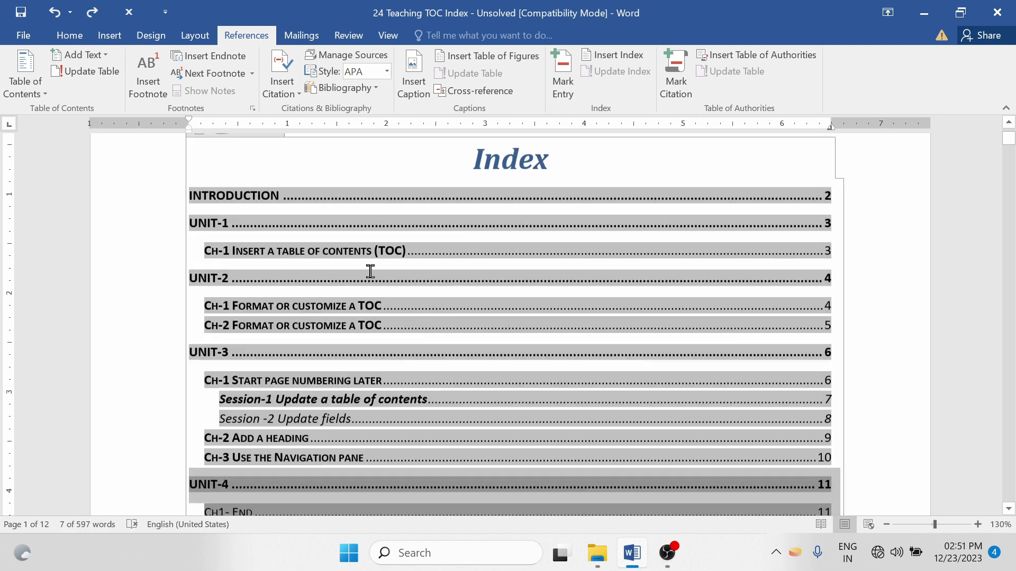
left_click(5, 98)
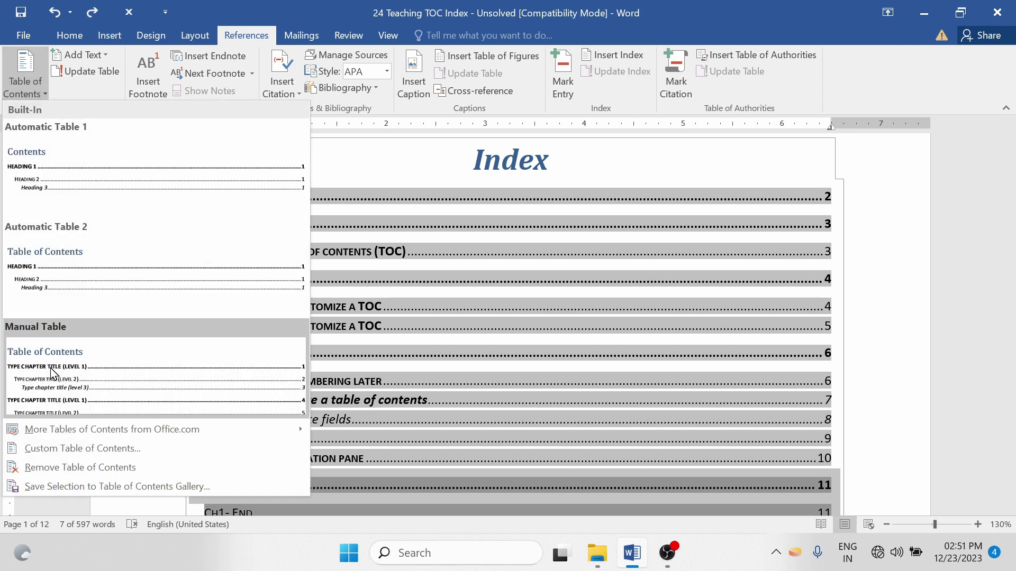
left_click(60, 450)
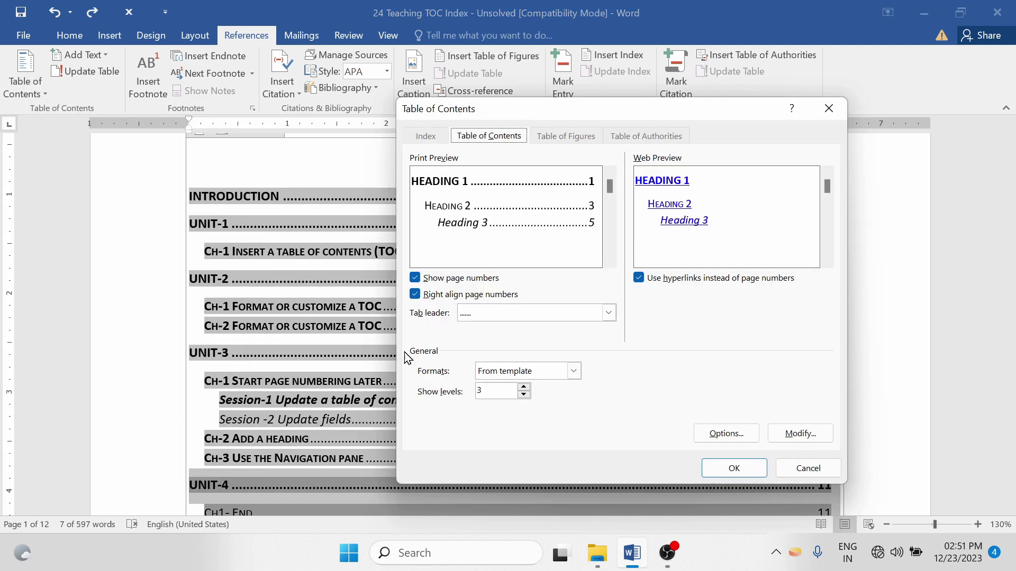
left_click(486, 324)
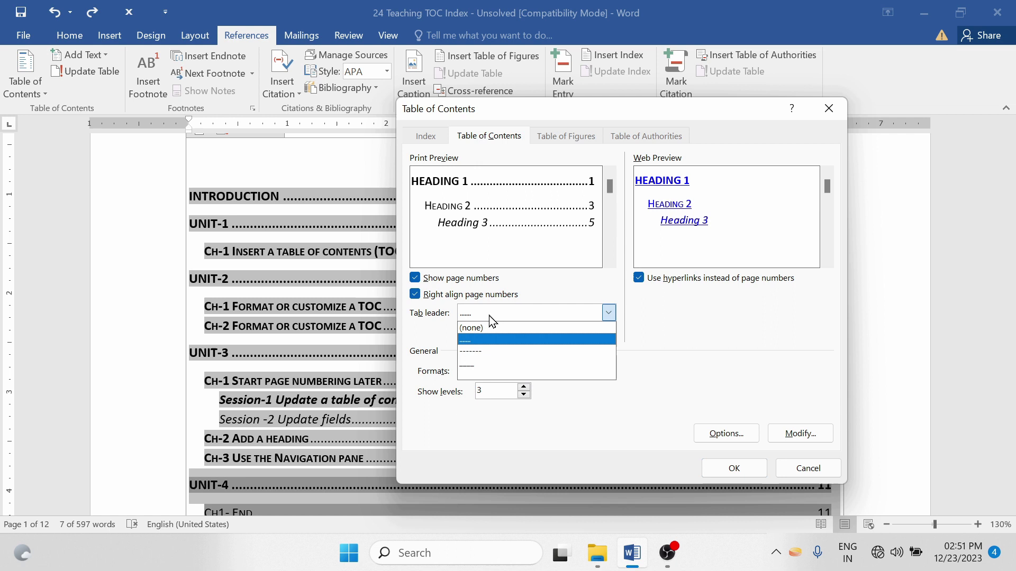
left_click(485, 374)
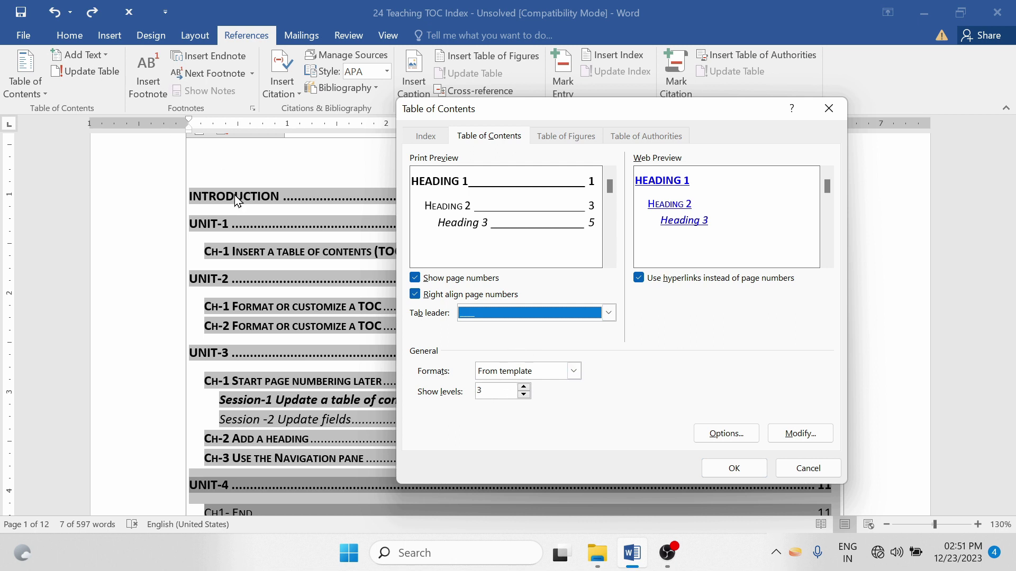
left_click(522, 389)
left_click(522, 389)
left_click(522, 388)
left_click(522, 388)
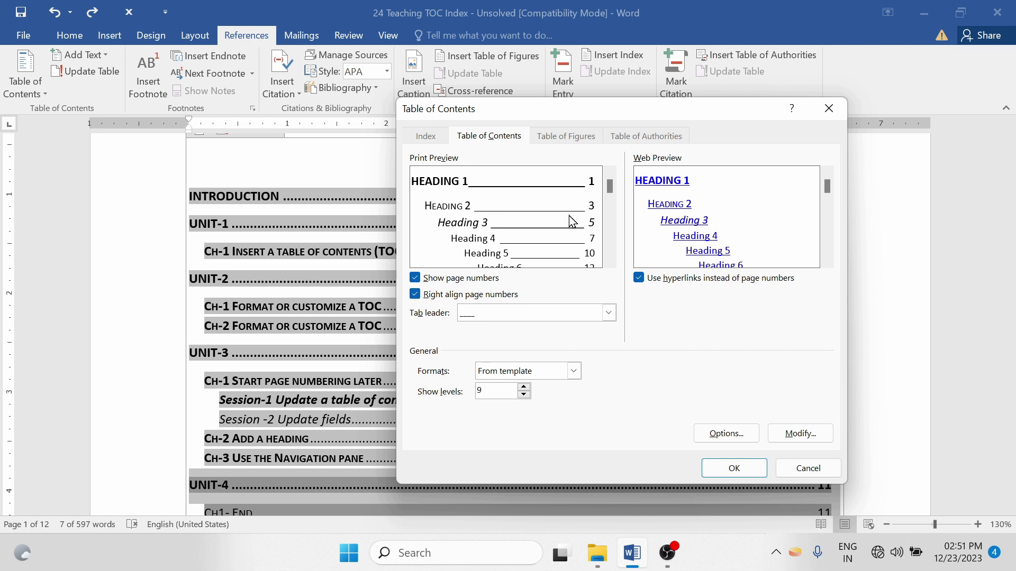
Choose the Modern format for the custom table of contents and replace the existing table with it.
left_click(512, 376)
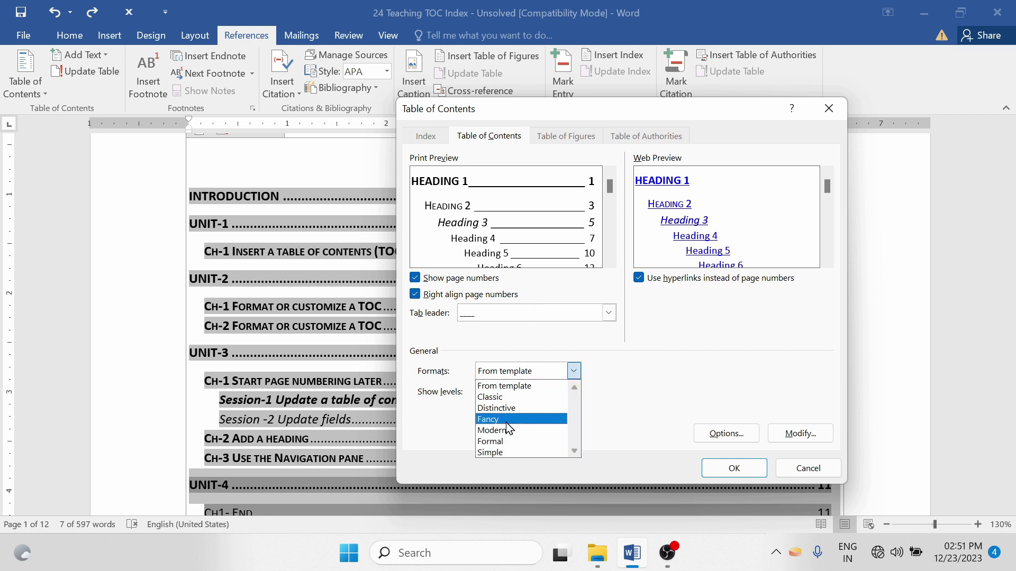
left_click(511, 419)
left_click(540, 377)
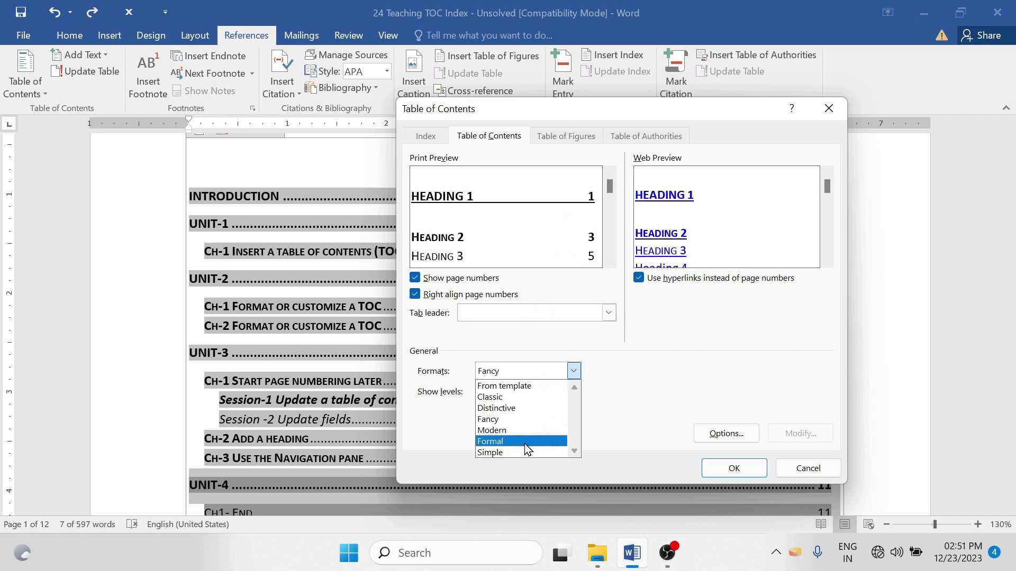
left_click(516, 430)
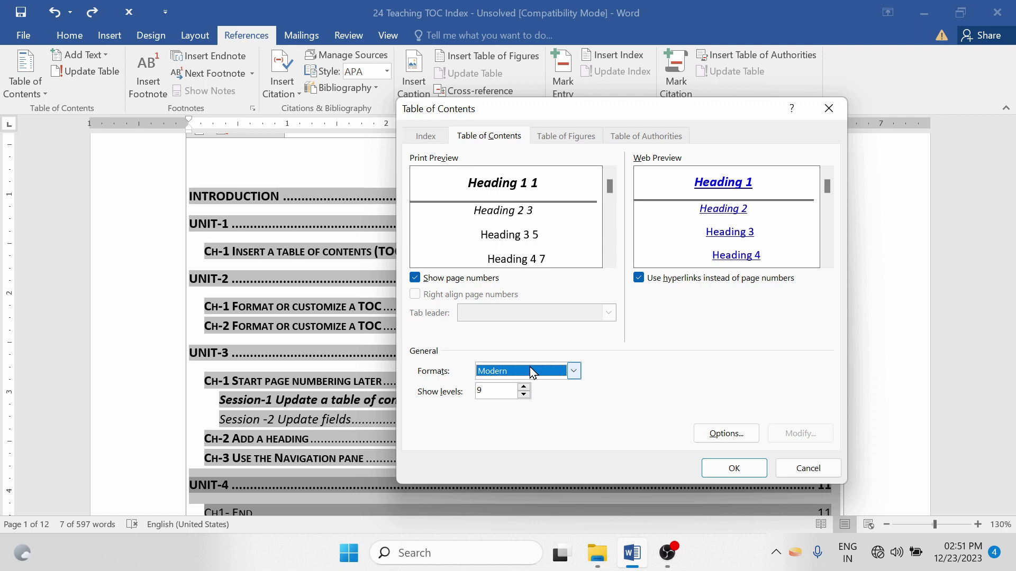
left_click(733, 469)
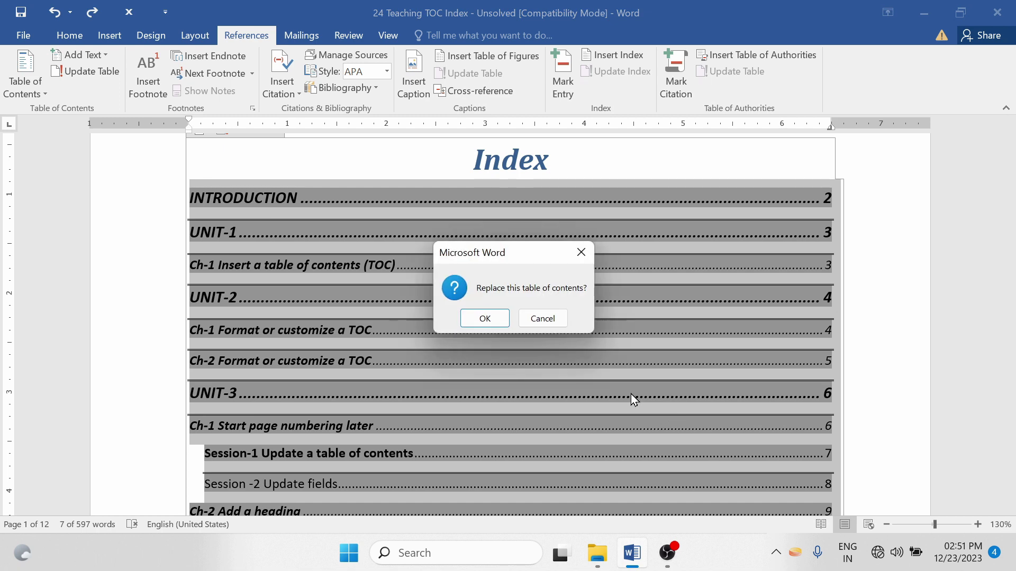
left_click(485, 317)
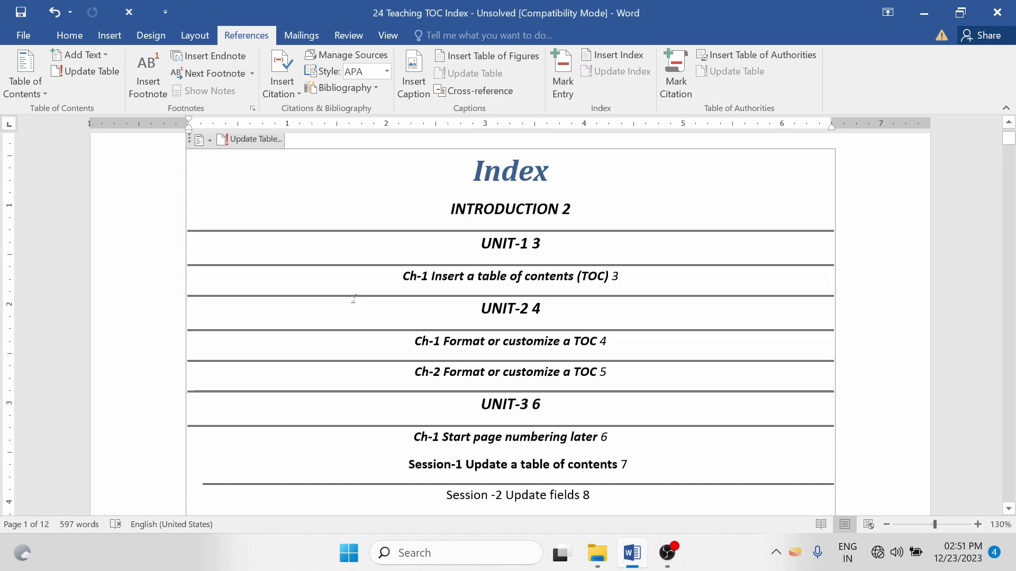
Replace the centred table of contents on the index page with the built-in Automatic Table 2.
left_click(33, 93)
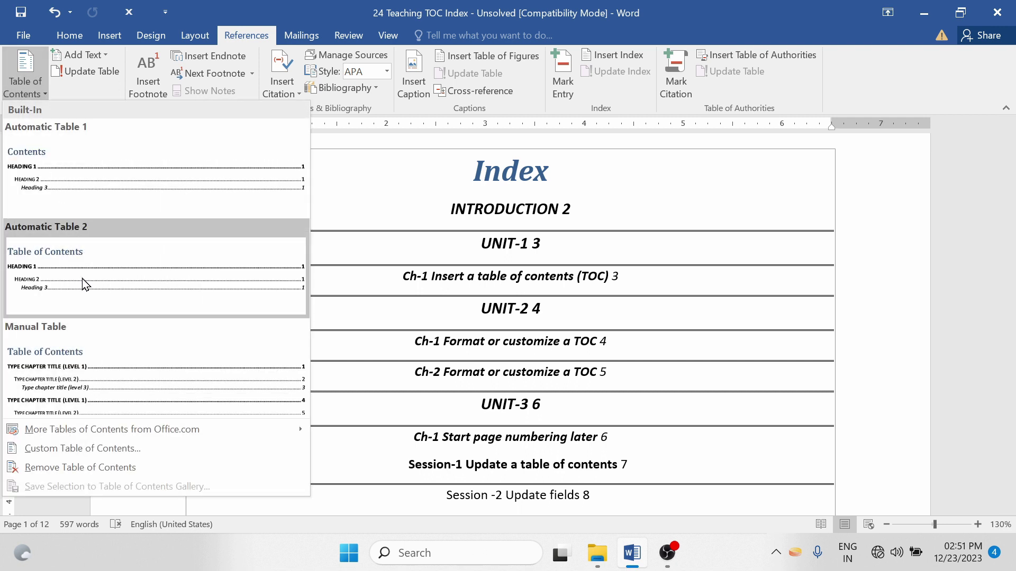
left_click(85, 284)
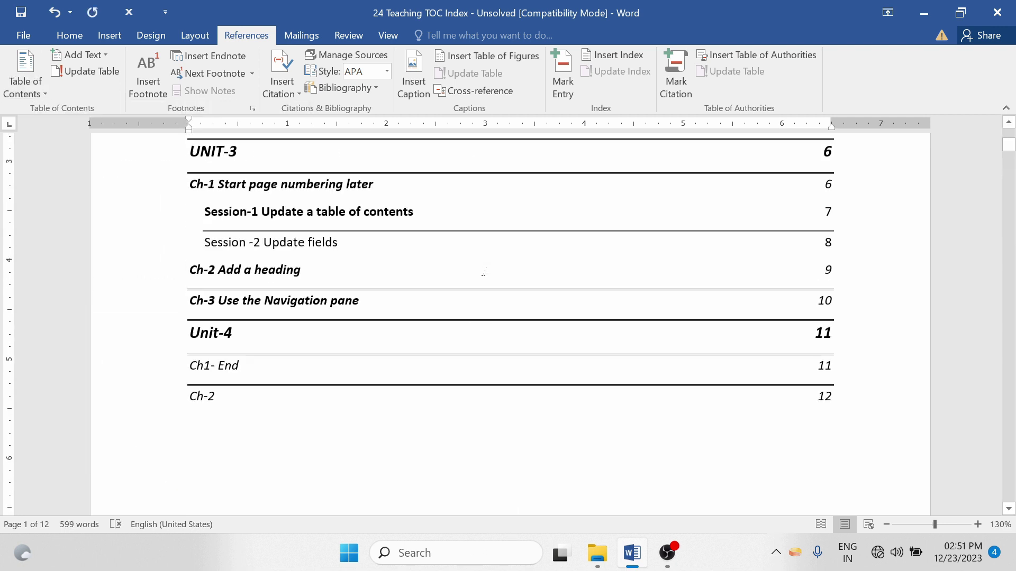
scroll(484, 272, "up", 5)
scroll(483, 272, "up", 2)
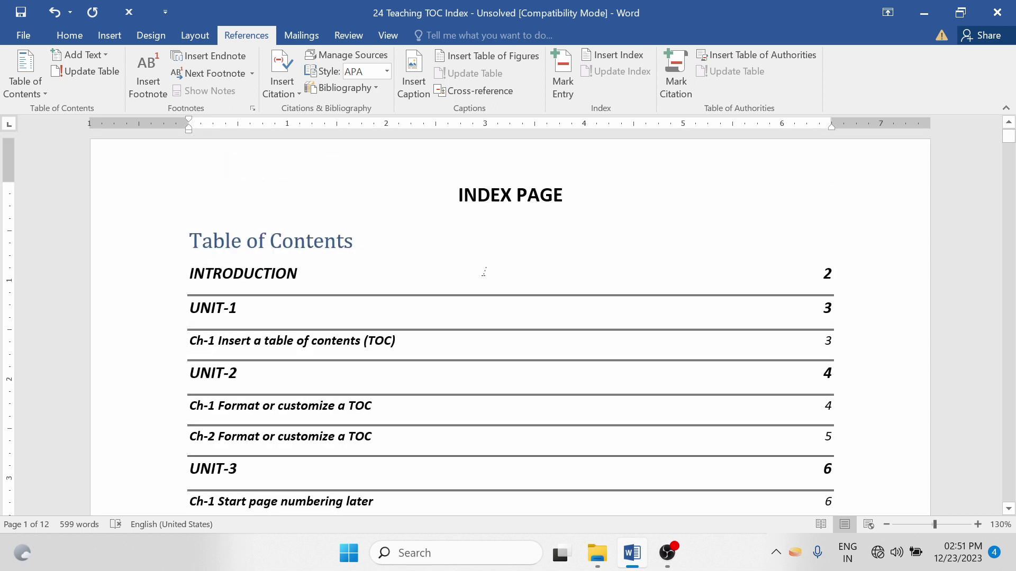